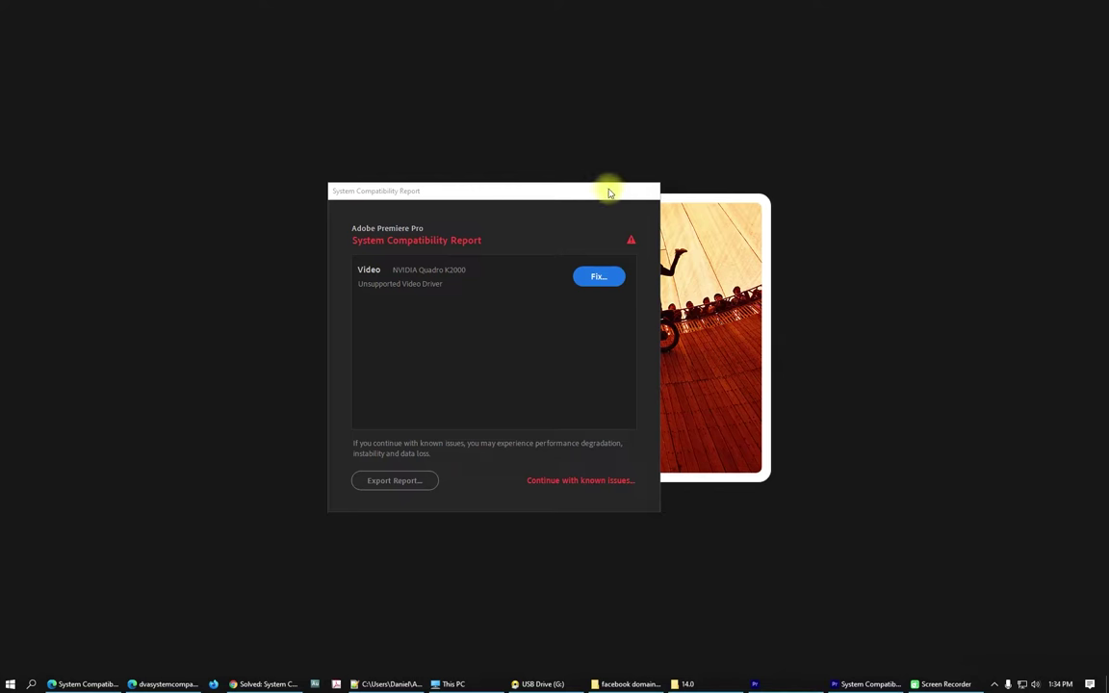
{"action": "left_click_drag", "start_coordinate": [556, 191], "coordinate": [276, 178]}
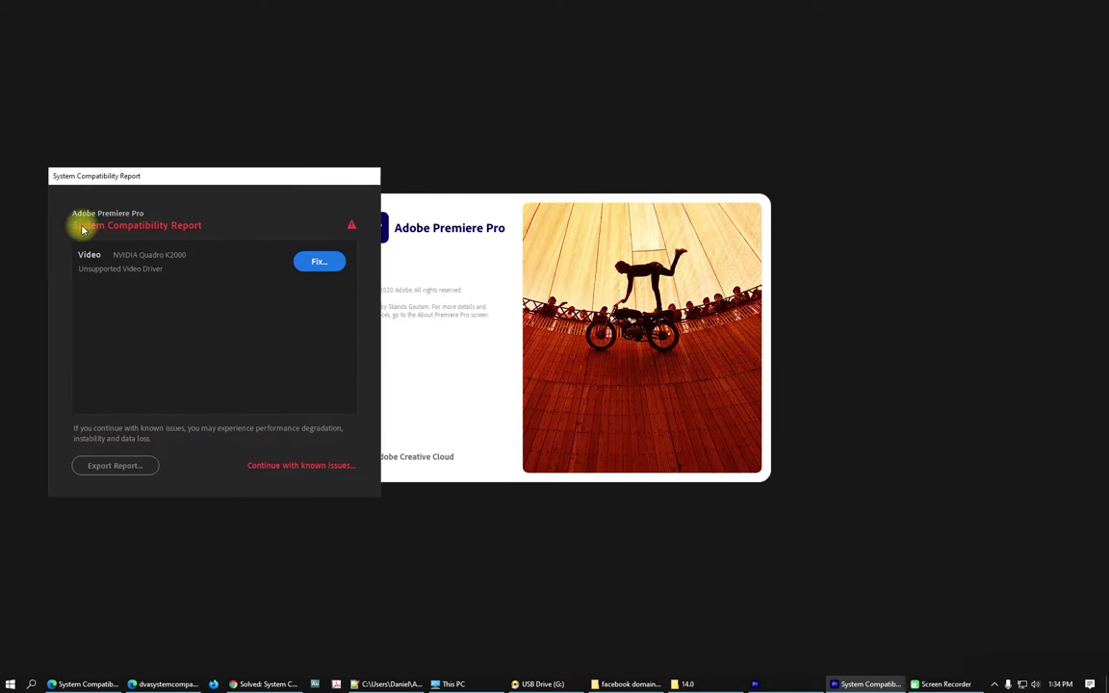
{"action": "left_click_drag", "start_coordinate": [316, 176], "coordinate": [1037, 166]}
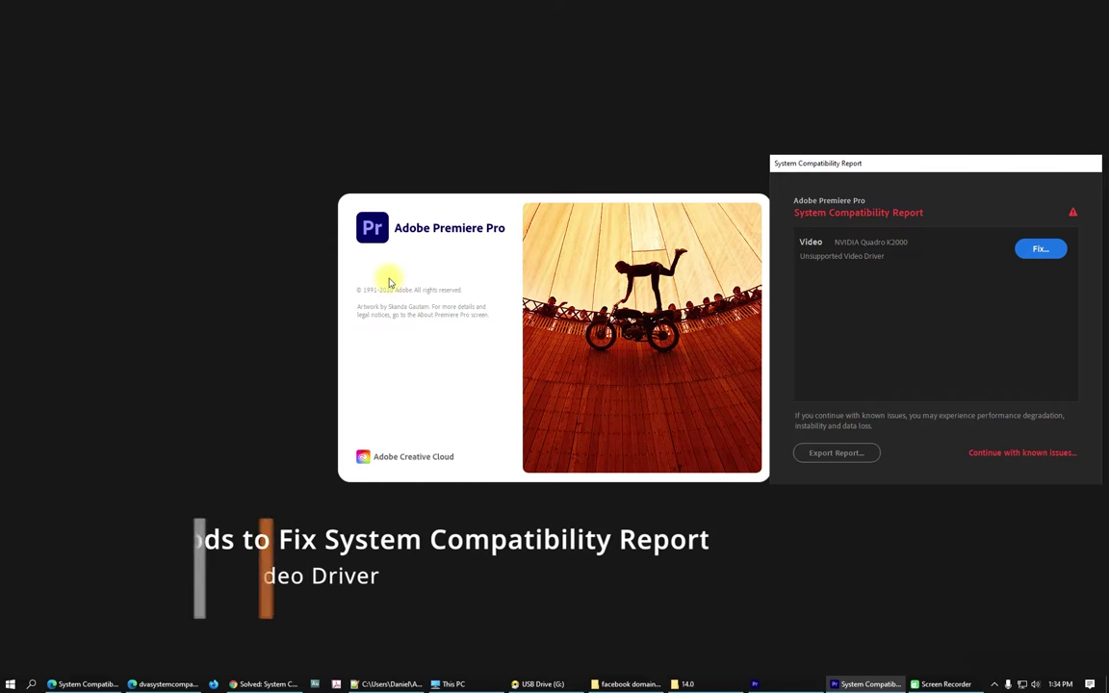
{"action": "left_click_drag", "start_coordinate": [934, 164], "coordinate": [824, 167]}
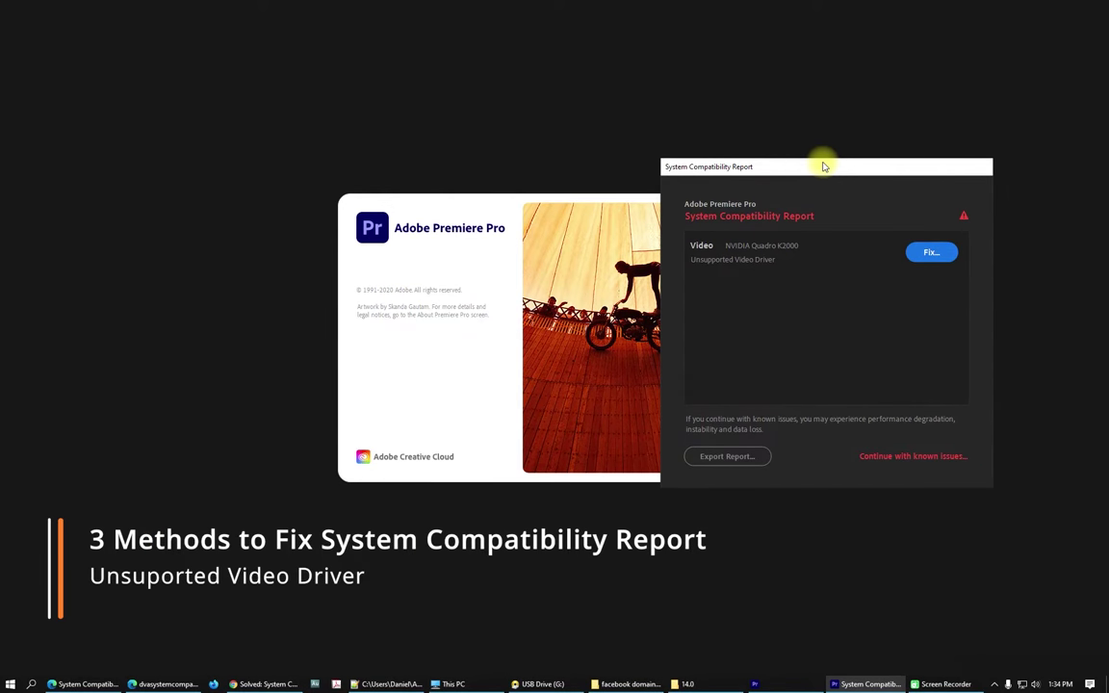
{"action": "left_click_drag", "start_coordinate": [819, 161], "coordinate": [700, 159]}
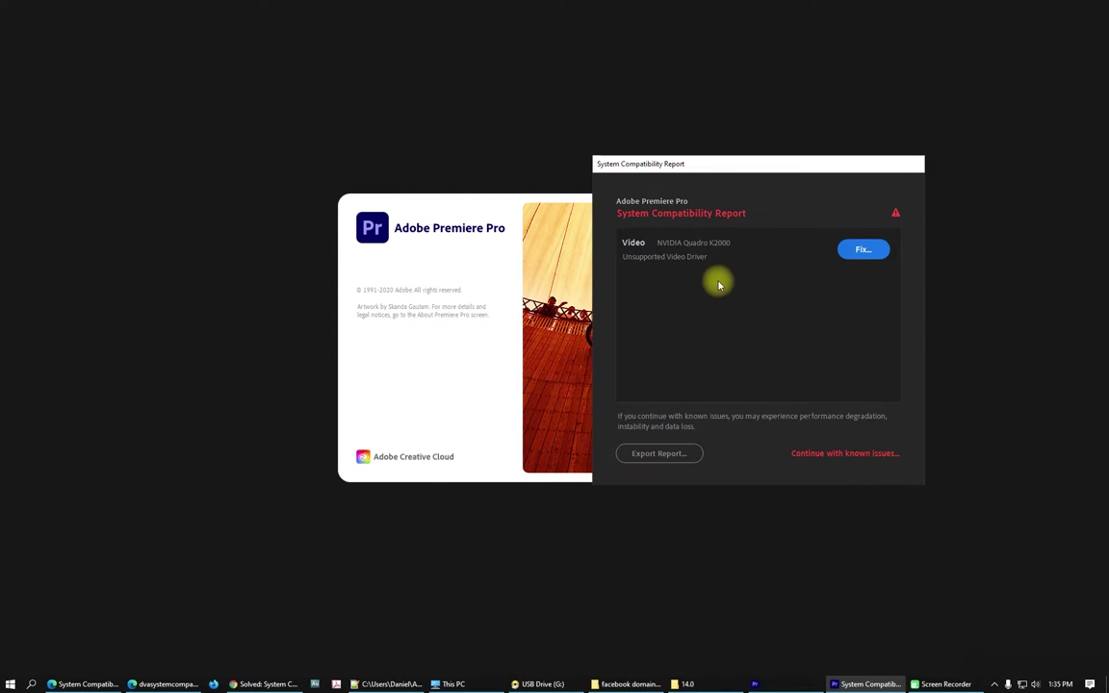
{"action": "left_click", "coordinate": [10, 684]}
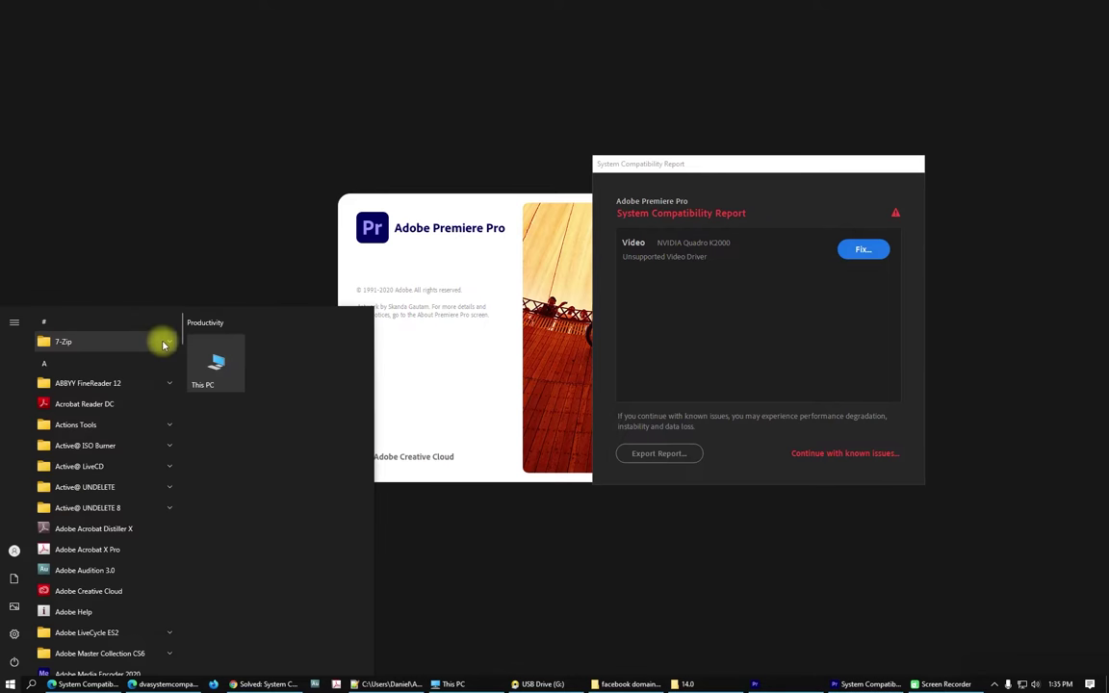
{"action": "left_click", "coordinate": [714, 360]}
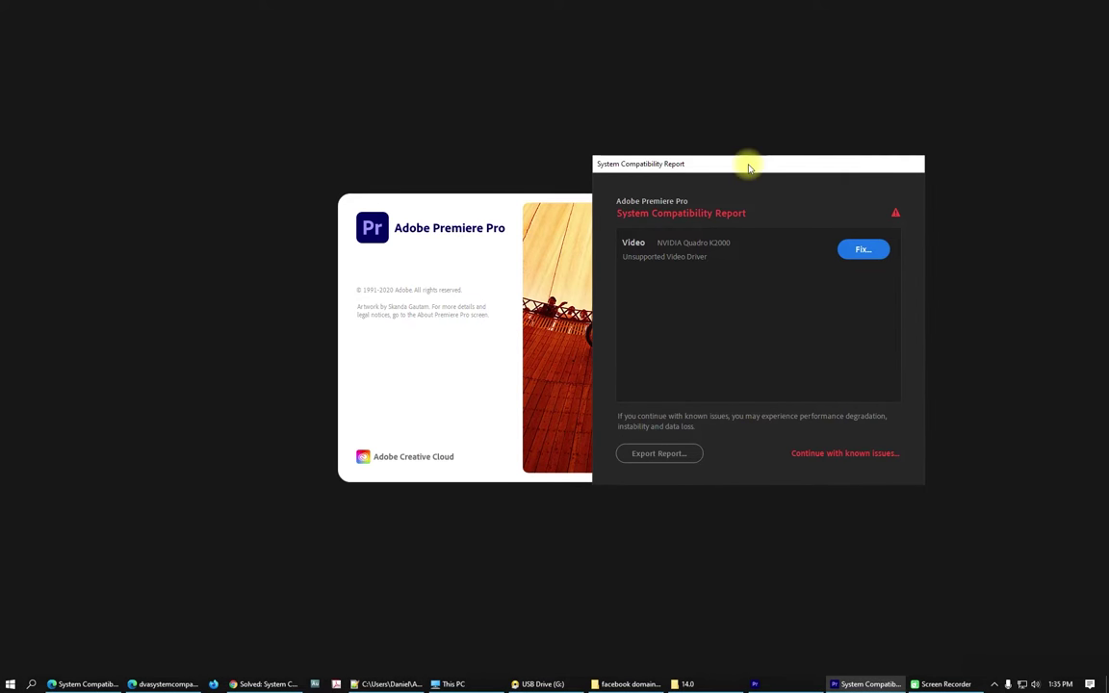
{"action": "left_click_drag", "start_coordinate": [749, 168], "coordinate": [769, 171]}
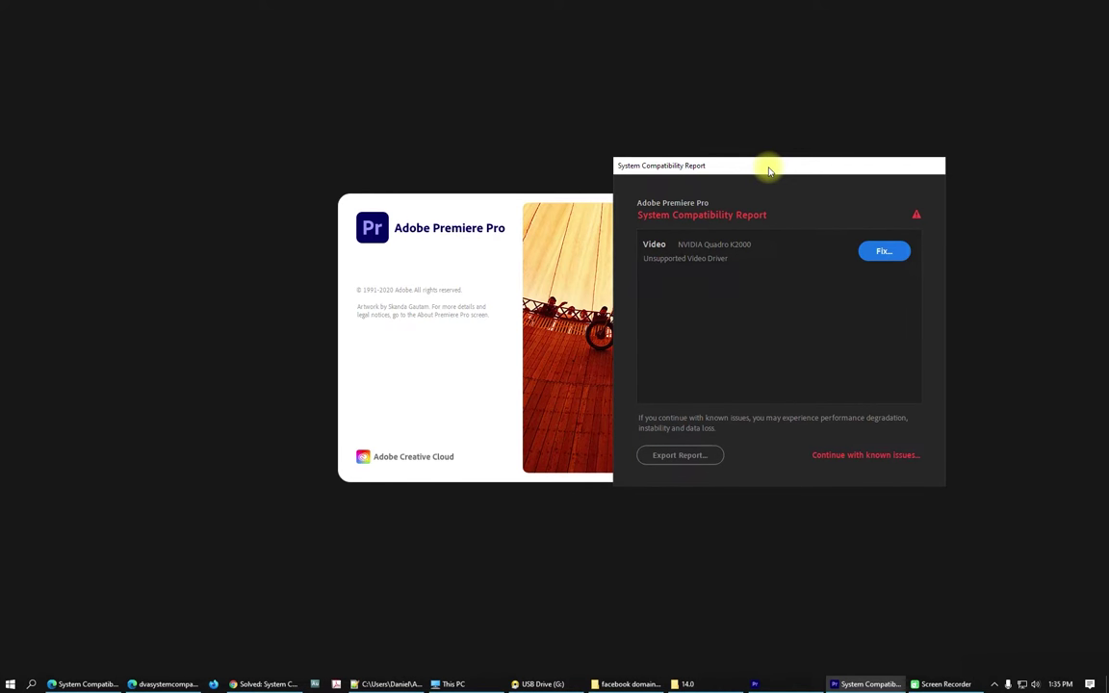
{"action": "left_click_drag", "start_coordinate": [780, 170], "coordinate": [702, 174]}
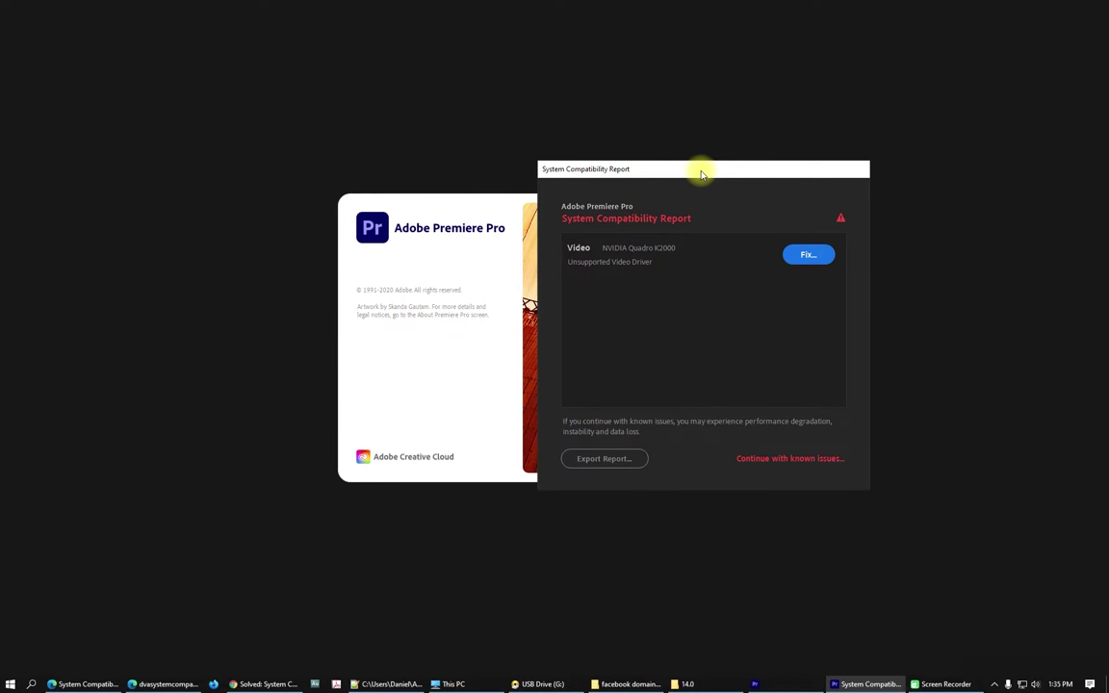
{"action": "left_click_drag", "start_coordinate": [737, 165], "coordinate": [816, 135]}
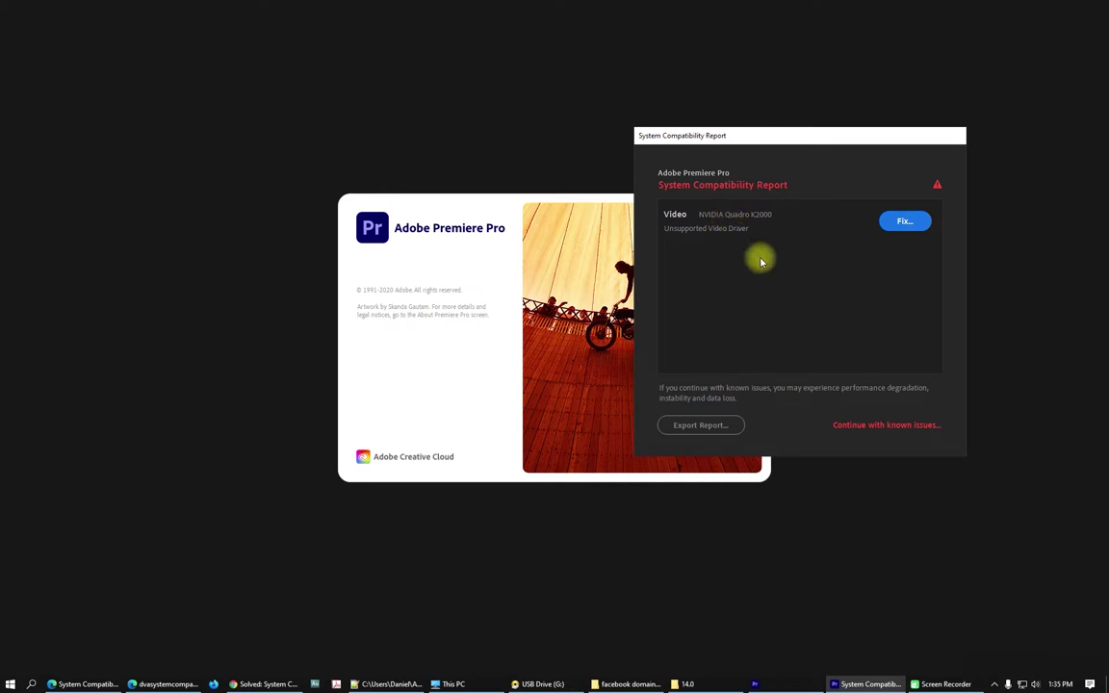
Continue with the known issues and turn off "Show system compatibility issues at startup" in the General preferences.
{"action": "left_click", "coordinate": [876, 425]}
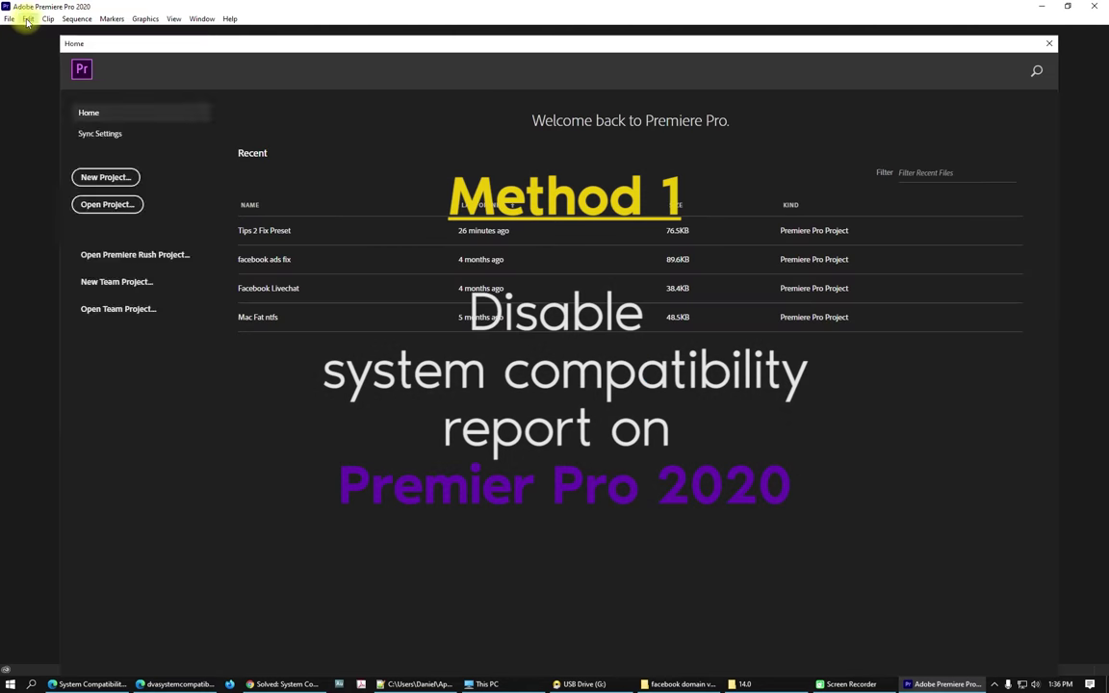
{"action": "left_click", "coordinate": [28, 18]}
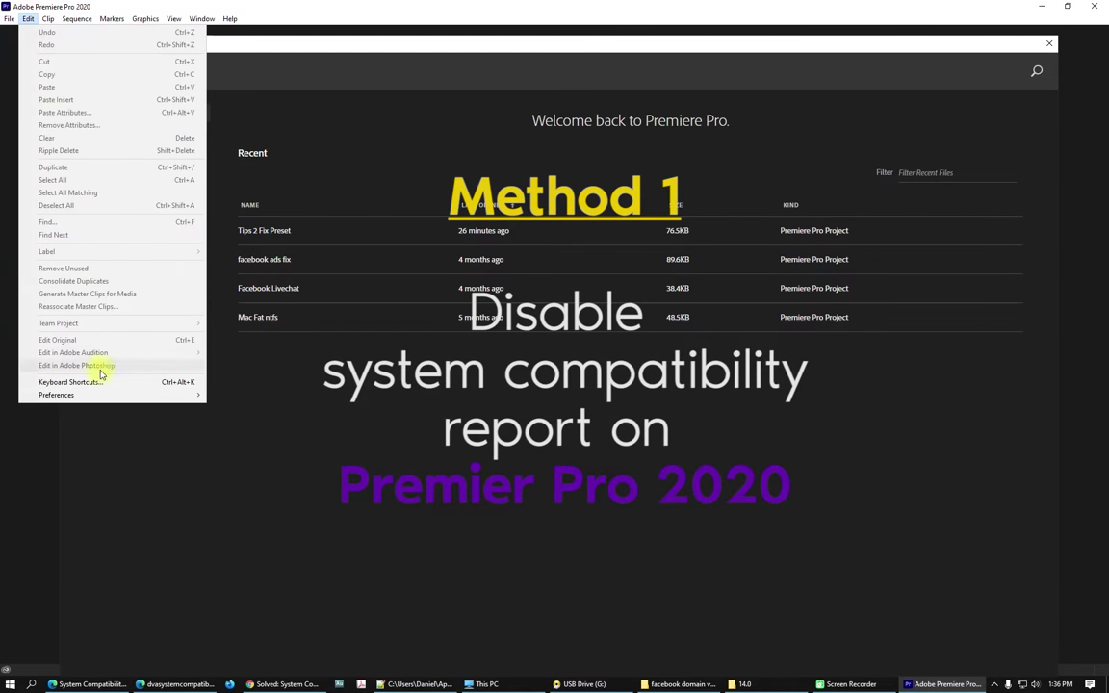
{"action": "mouse_move", "coordinate": [183, 394]}
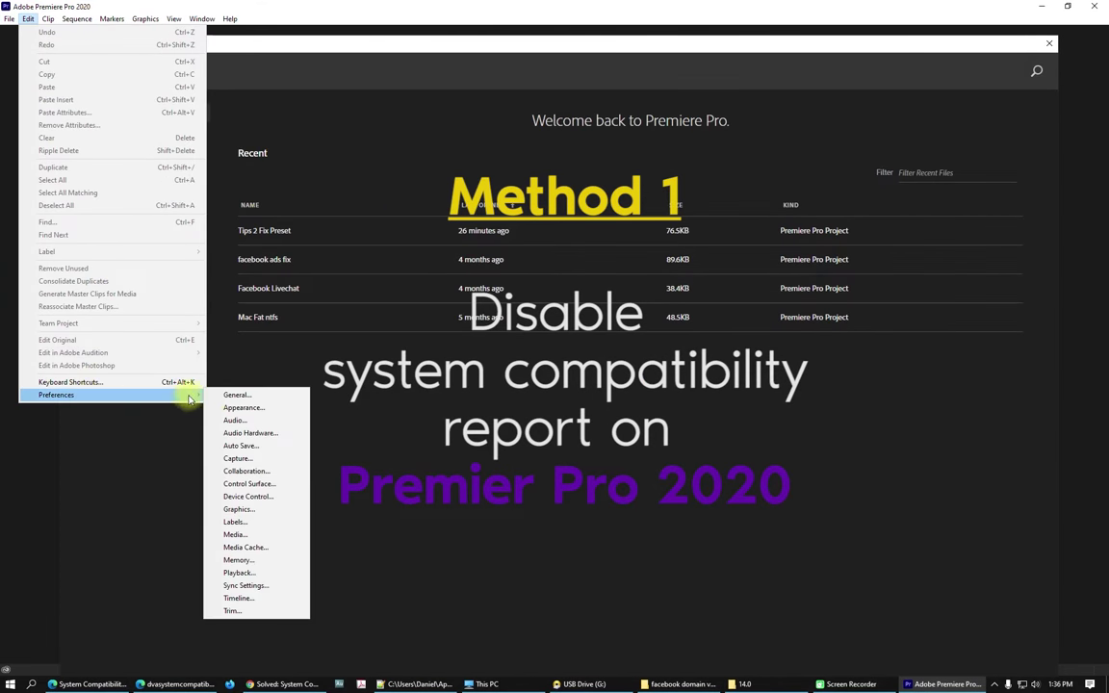
{"action": "left_click", "coordinate": [271, 398]}
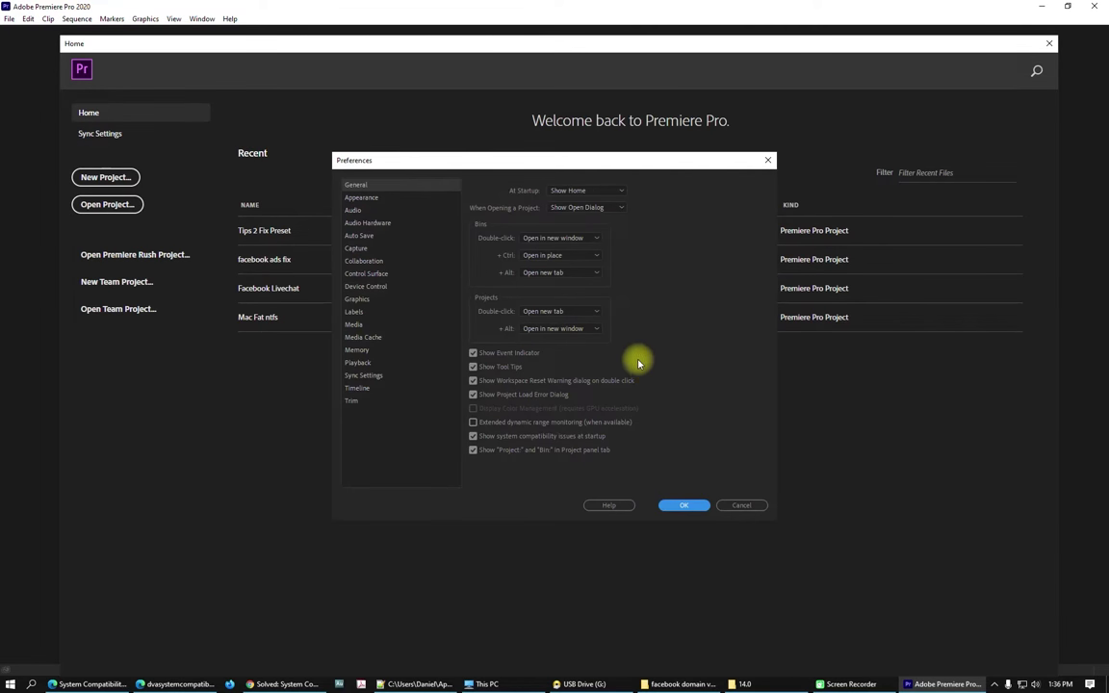
{"action": "left_click", "coordinate": [367, 199]}
{"action": "left_click", "coordinate": [390, 184]}
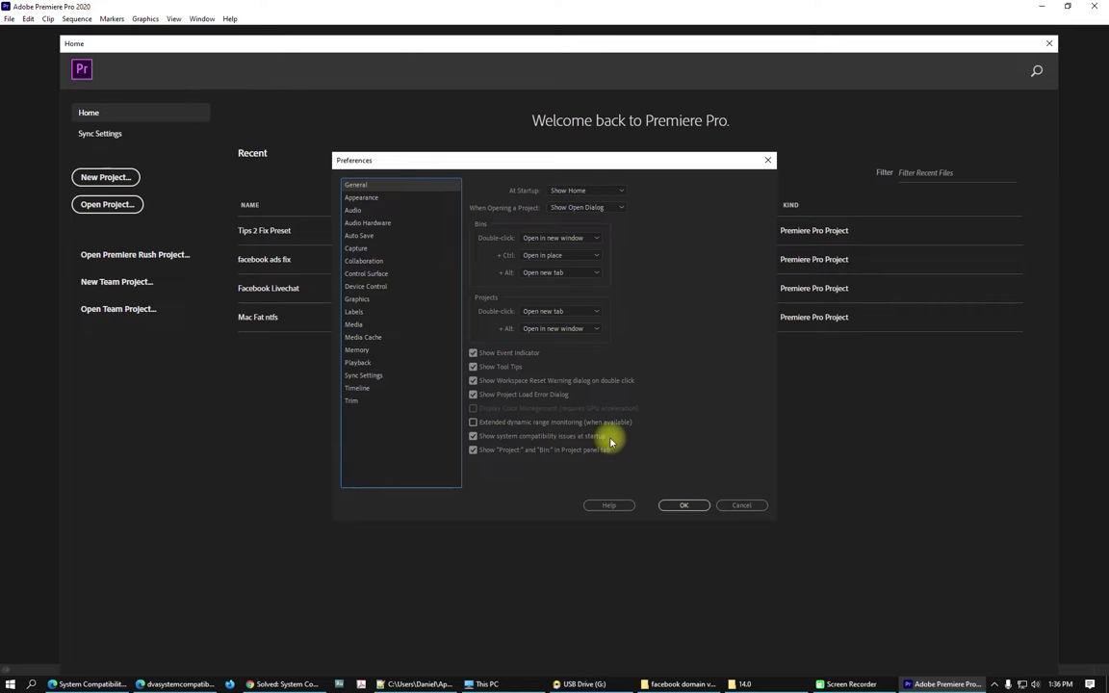
{"action": "left_click", "coordinate": [473, 436]}
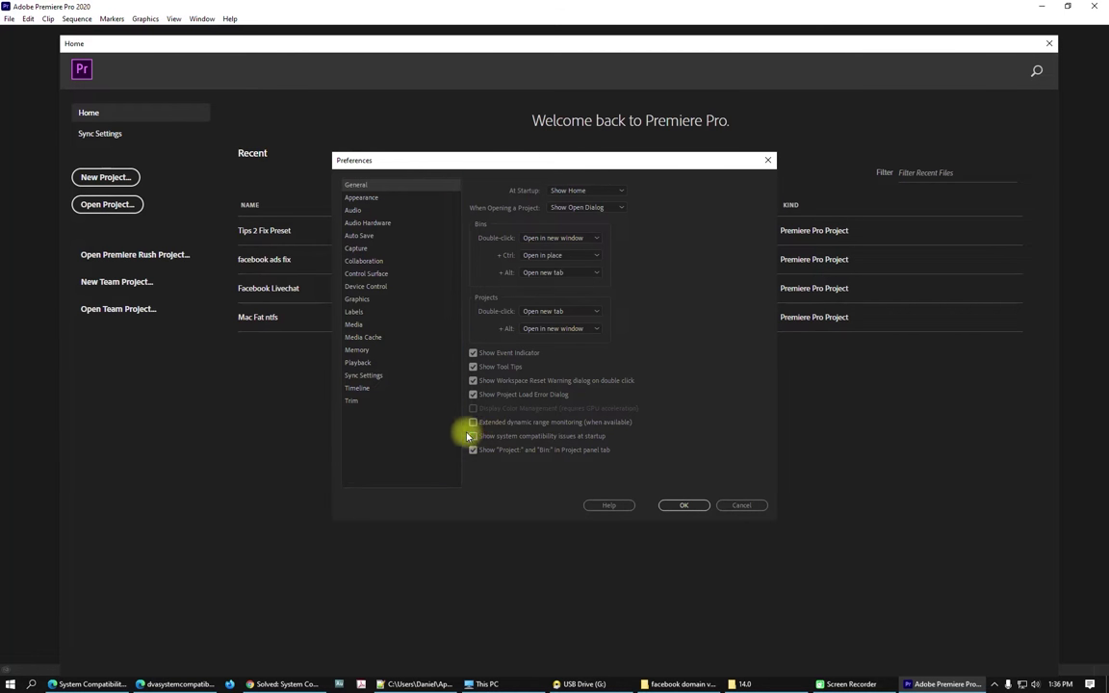
{"action": "left_click", "coordinate": [682, 505]}
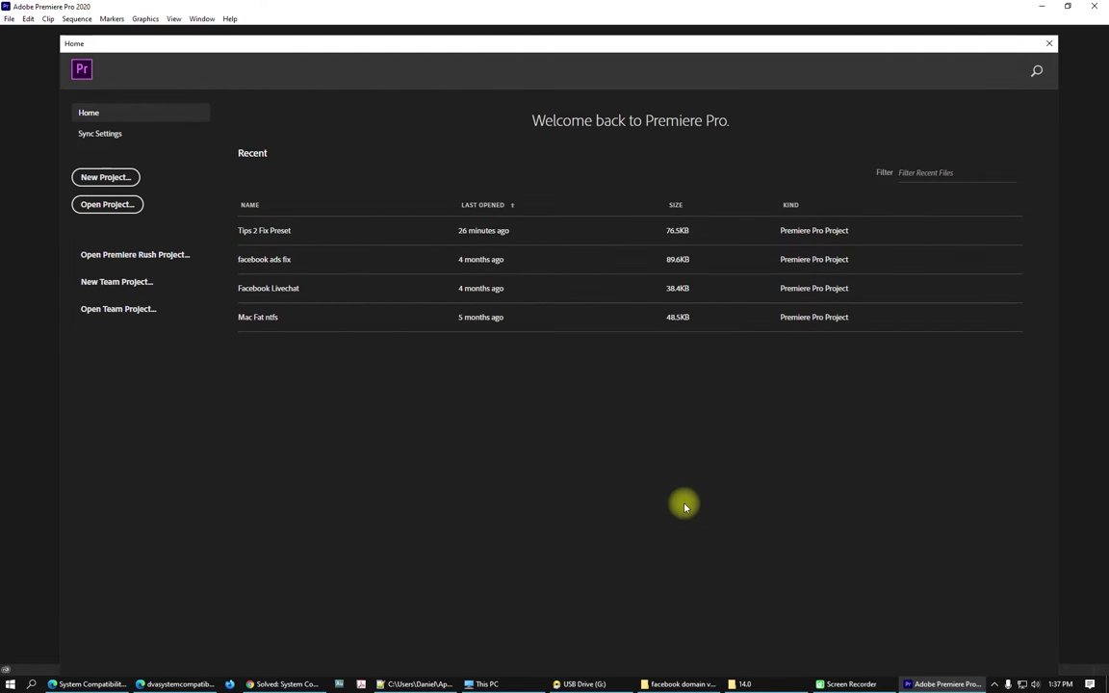
Restart Adobe Premiere Pro 2020 and dismiss its Home window.
{"action": "left_click", "coordinate": [1098, 7]}
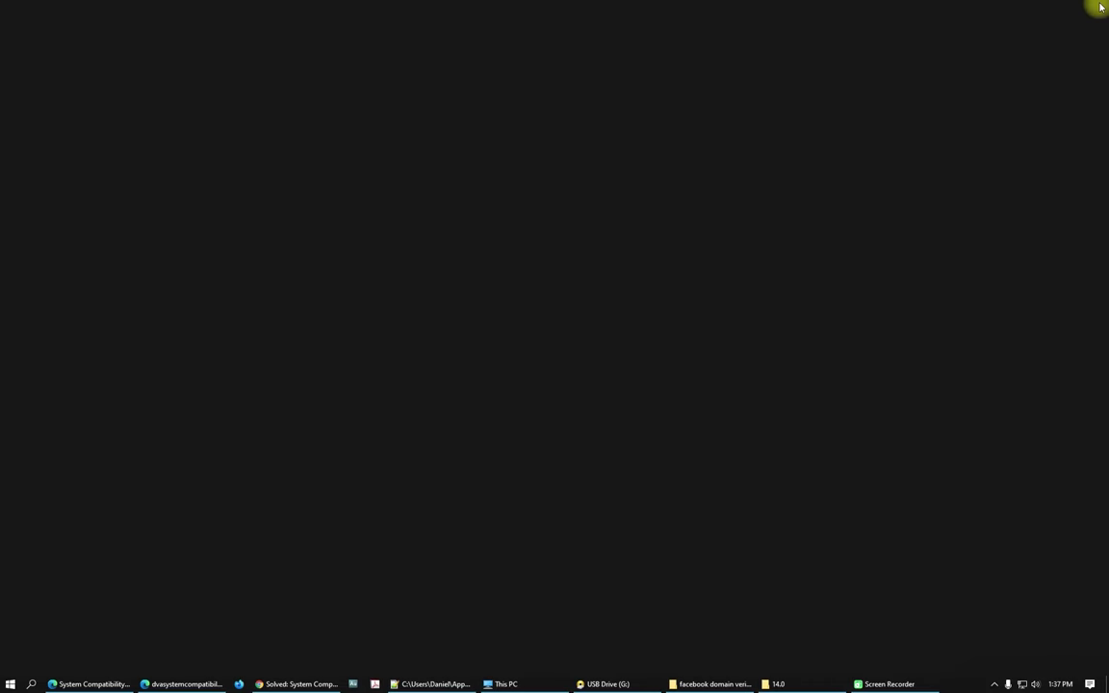
{"action": "left_click", "coordinate": [9, 684]}
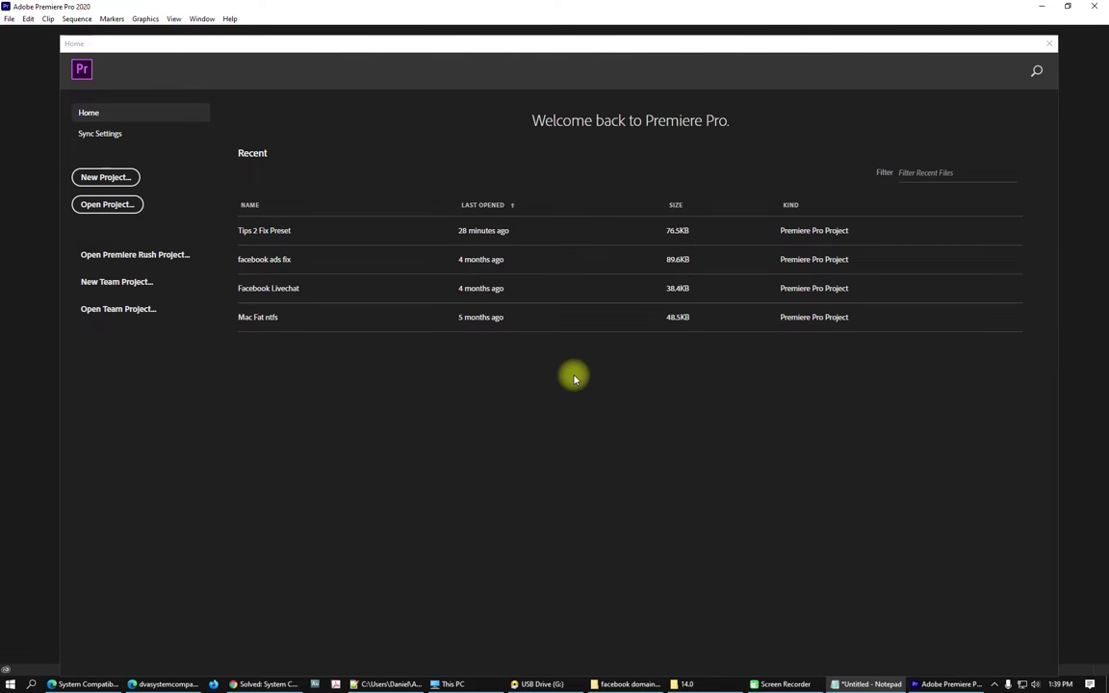
{"action": "left_click", "coordinate": [570, 42]}
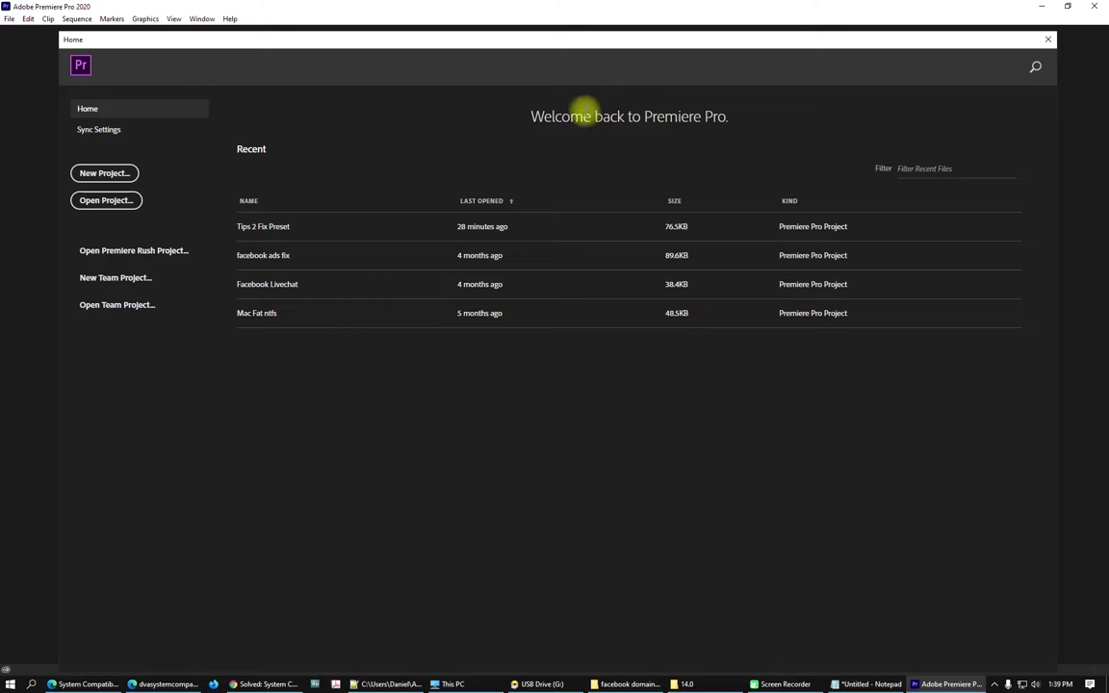
{"action": "left_click", "coordinate": [1047, 39]}
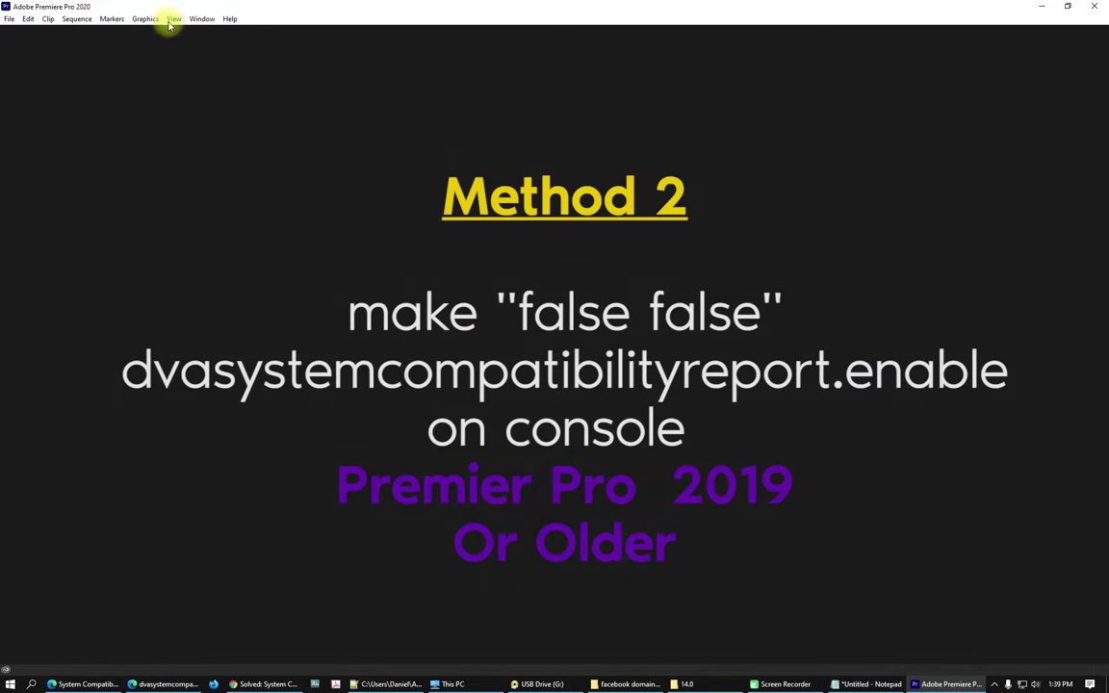
Create a new project named "test" in the default location.
{"action": "left_click", "coordinate": [9, 18]}
{"action": "mouse_move", "coordinate": [27, 32]}
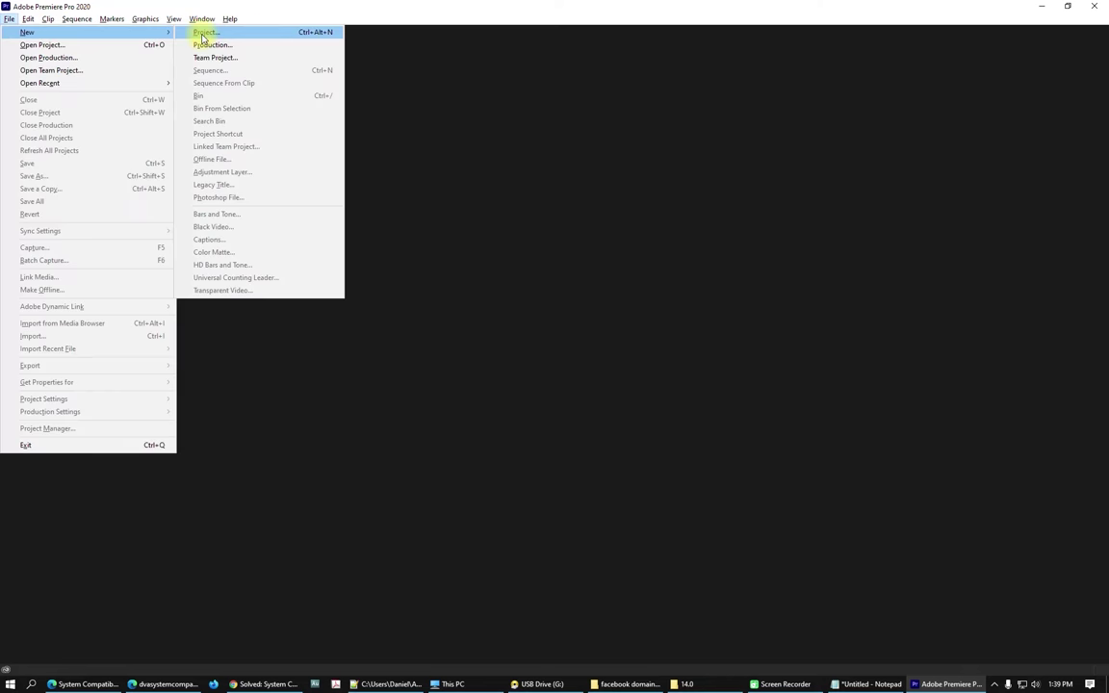
{"action": "left_click", "coordinate": [205, 32]}
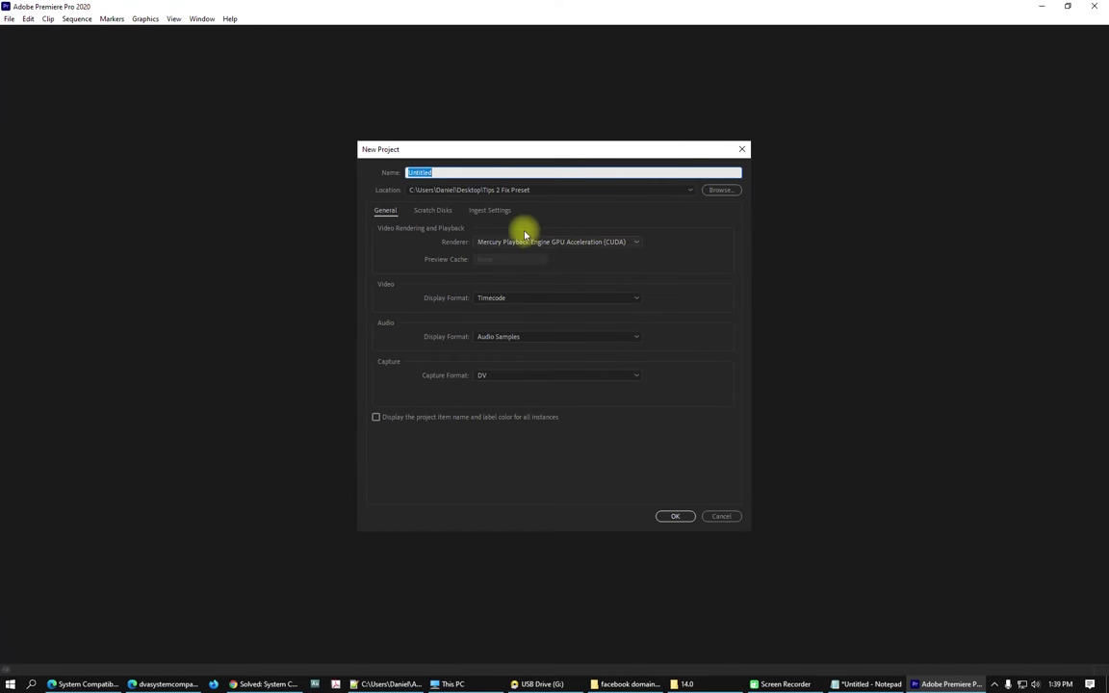
{"action": "type", "text": "test"}
{"action": "key", "text": "Return"}
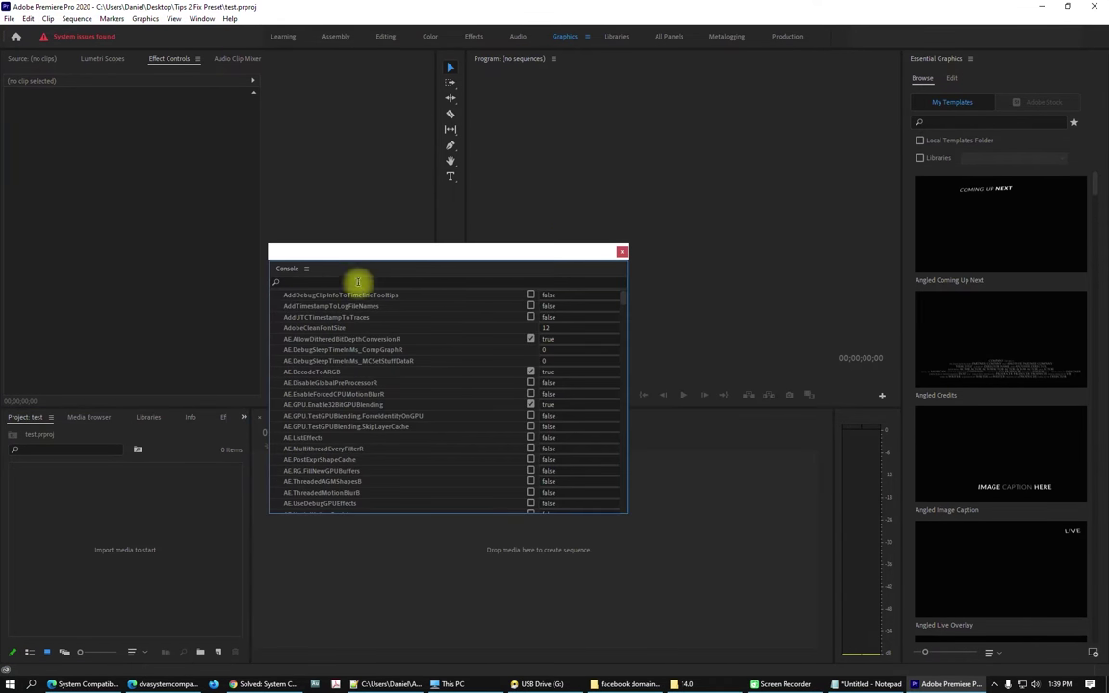
Switch the Console to Console View and back to Debug Database View.
{"action": "left_click", "coordinate": [305, 270]}
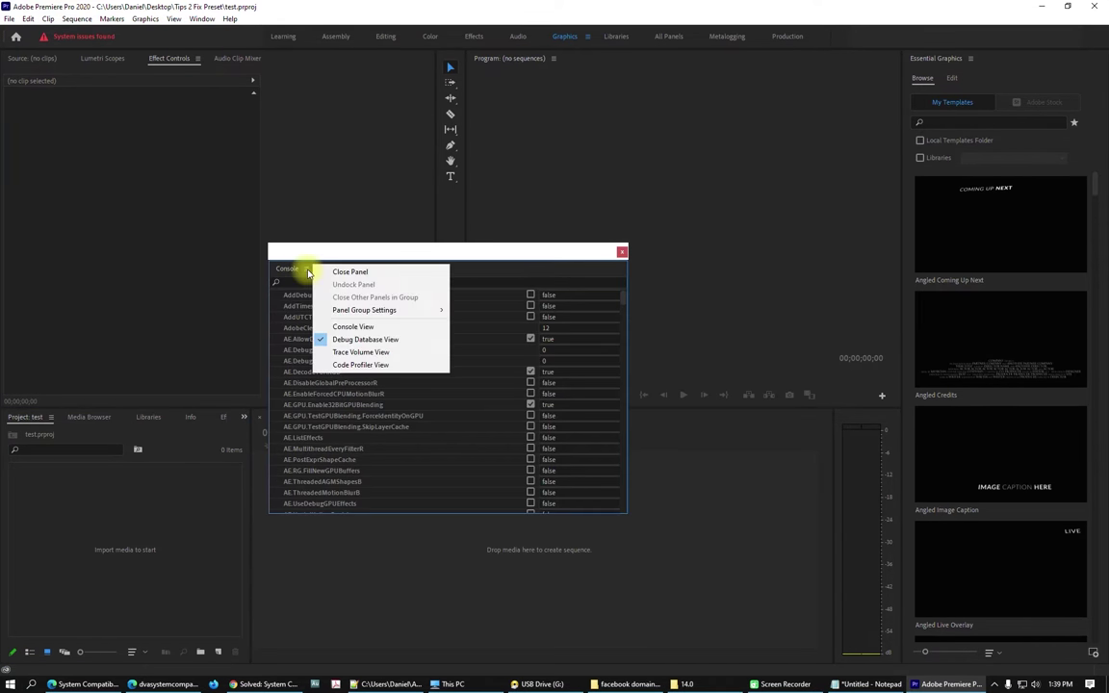
{"action": "left_click", "coordinate": [366, 324]}
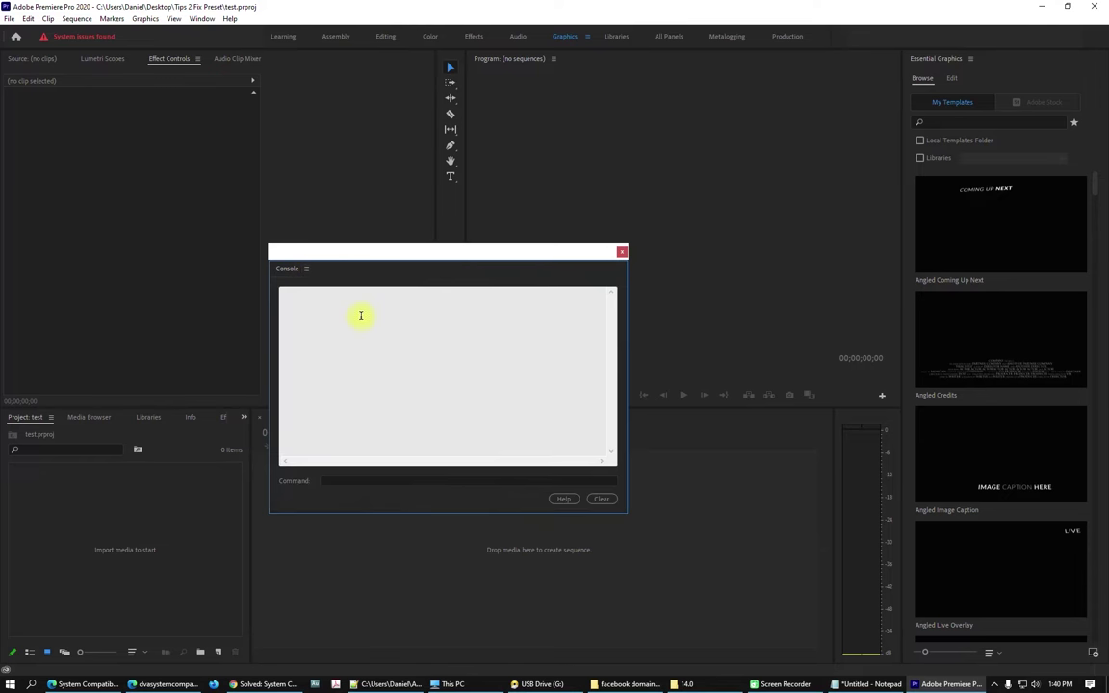
{"action": "left_click", "coordinate": [305, 269]}
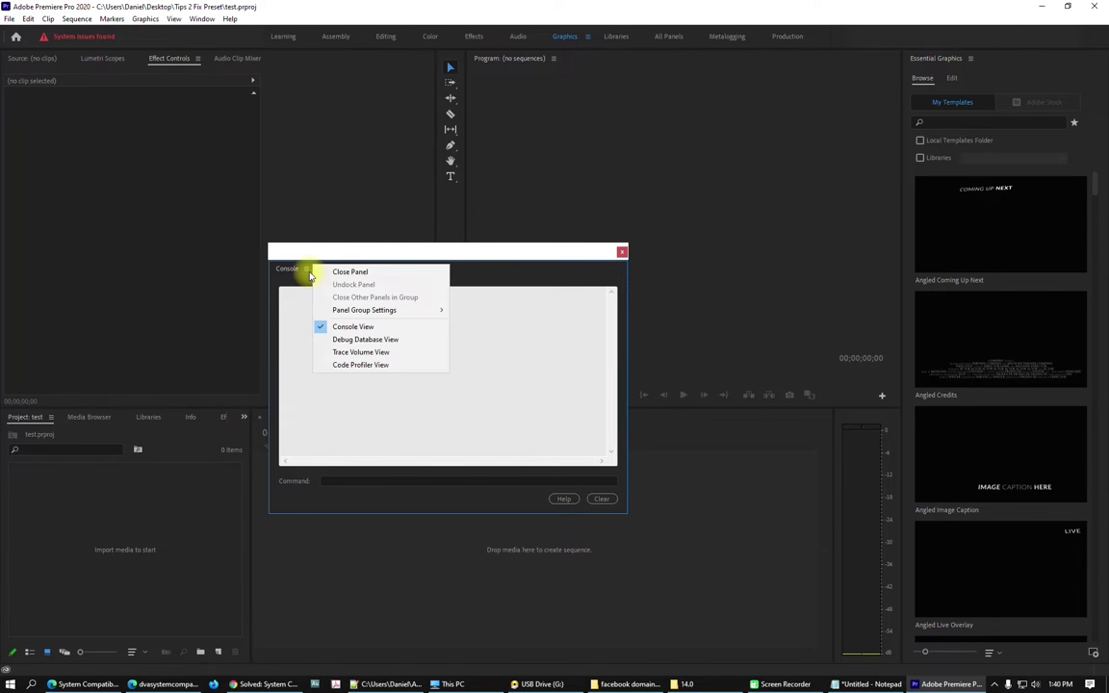
{"action": "left_click", "coordinate": [400, 342]}
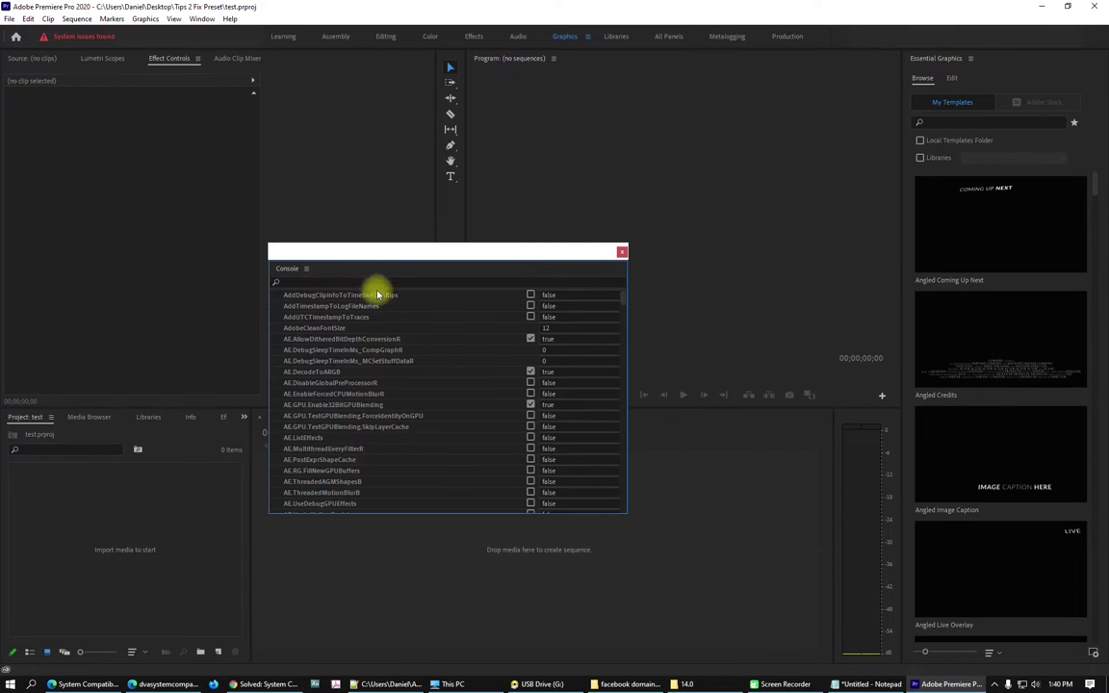
Copy "dvasystemcompatibilityreport.enable" from the Notepad note and filter the Console's debug database by it.
{"action": "left_click", "coordinate": [302, 281]}
{"action": "left_click", "coordinate": [869, 684]}
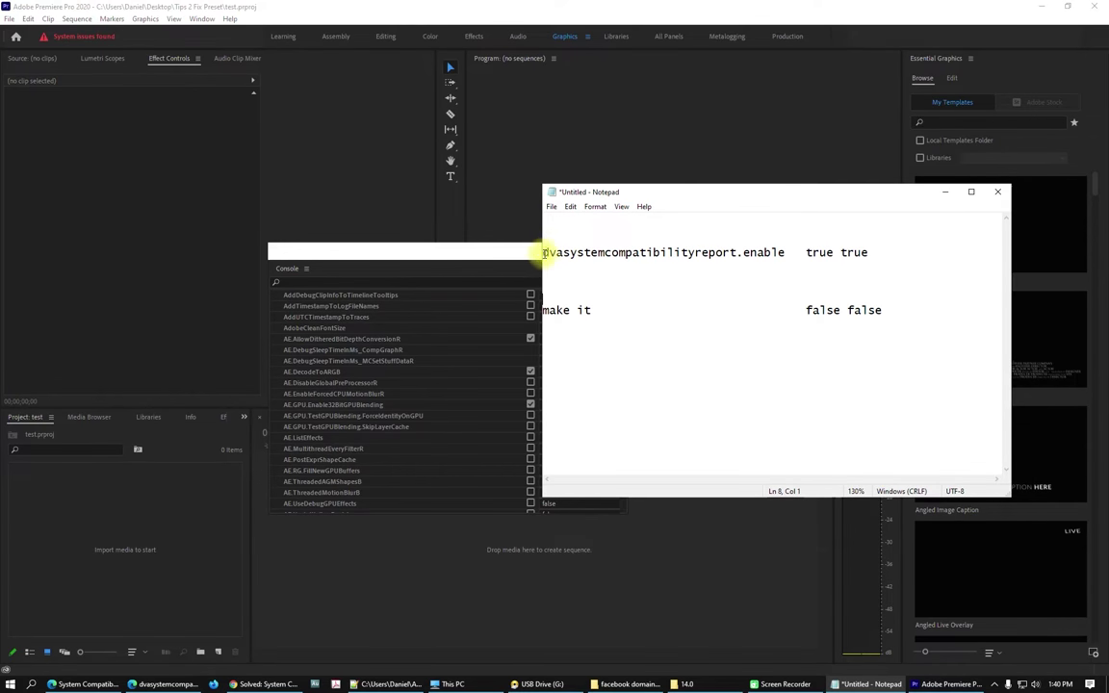
{"action": "left_click_drag", "start_coordinate": [545, 253], "coordinate": [787, 251]}
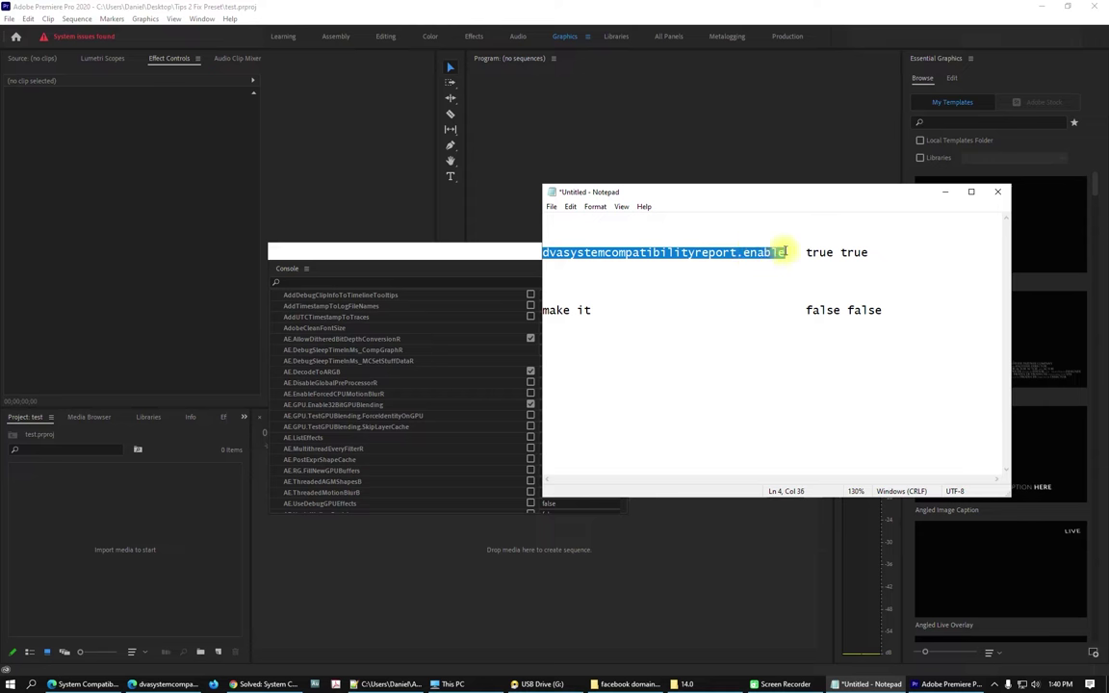
{"action": "right_click", "coordinate": [787, 251]}
{"action": "left_click", "coordinate": [814, 287]}
{"action": "left_click", "coordinate": [352, 279]}
{"action": "key", "text": "ctrl+v"}
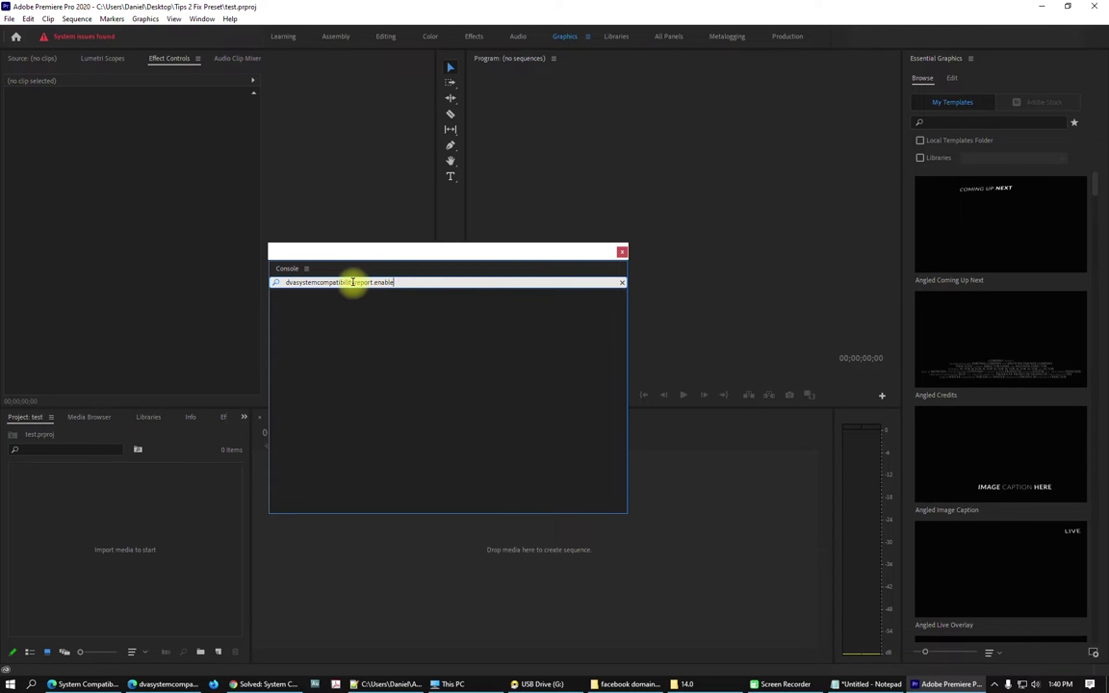
Shorten the debug database filter to "dvasystem" and set dvasystemcompatibilityreport.force_blacklist_match to true.
{"action": "left_click_drag", "start_coordinate": [404, 284], "coordinate": [316, 284]}
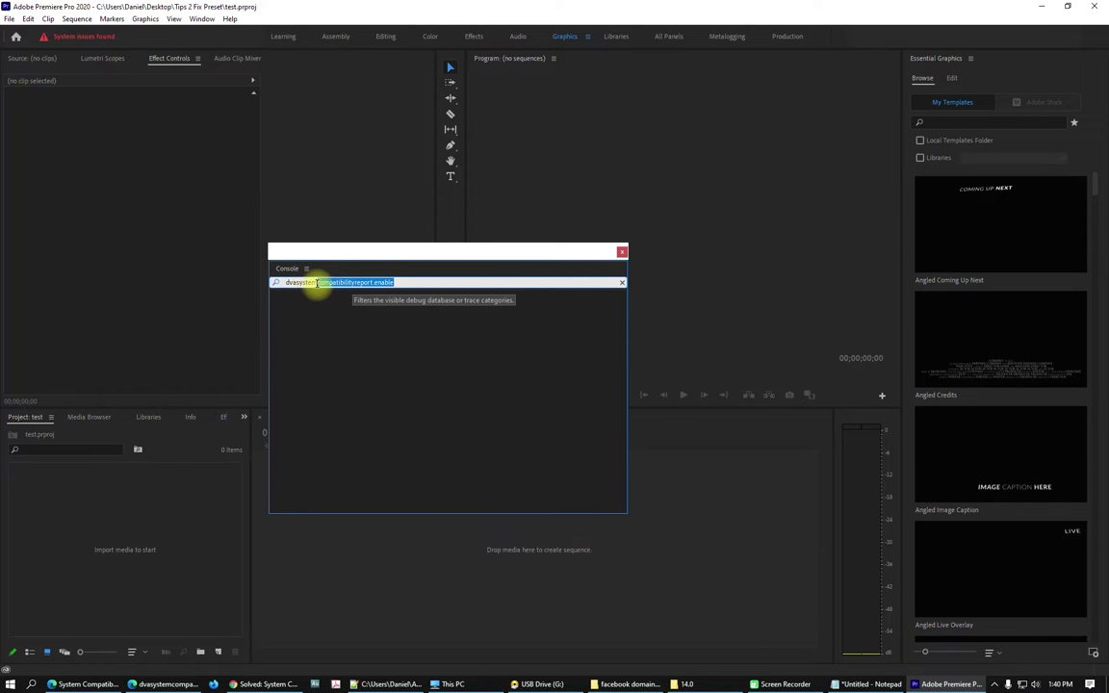
{"action": "key", "text": "BackSpace"}
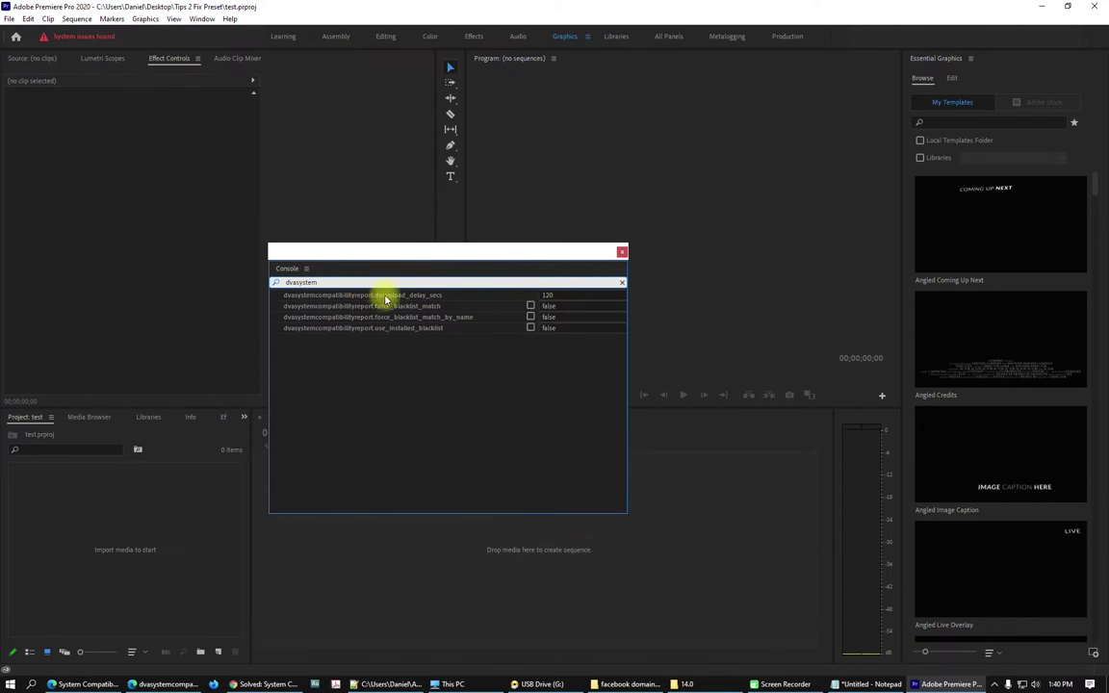
{"action": "left_click", "coordinate": [529, 307]}
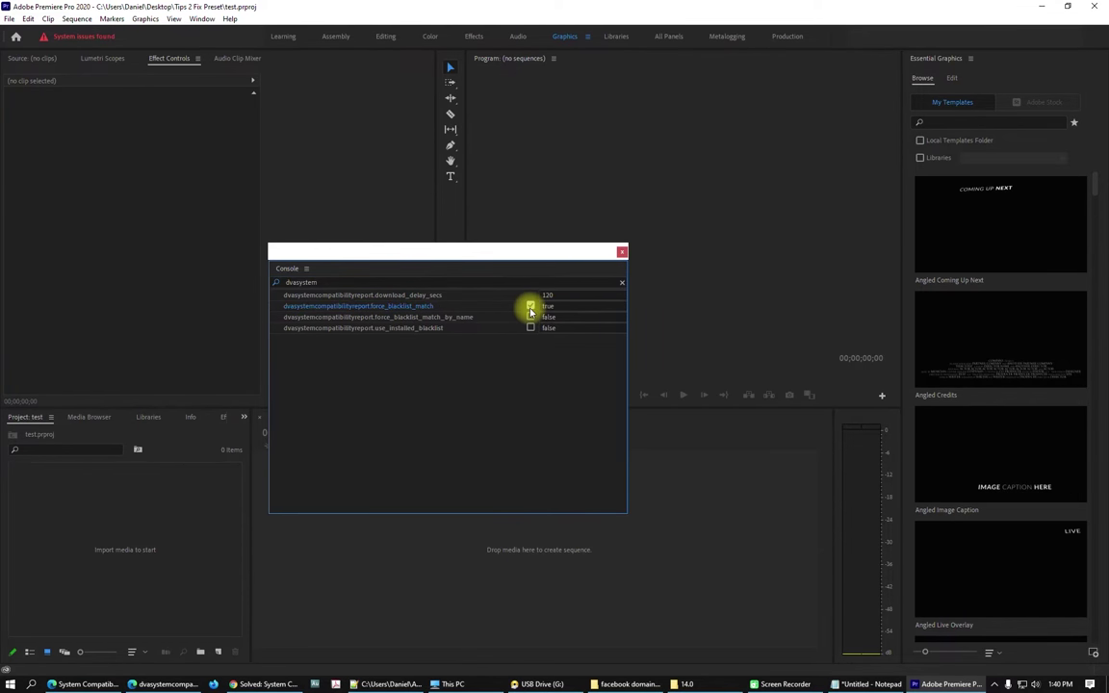
Filter the Console's debug database by "dvasystemcompatibilityreport.enable" again, and close the Console.
{"action": "left_click", "coordinate": [359, 285]}
{"action": "key", "text": "ctrl+v"}
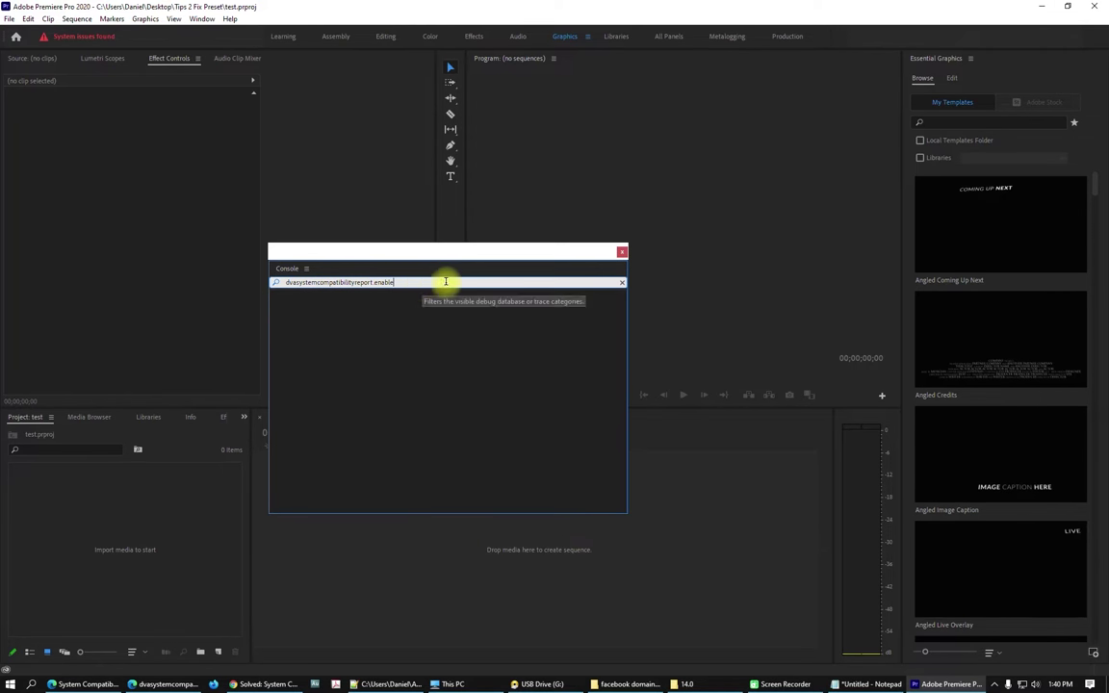
{"action": "left_click", "coordinate": [346, 281]}
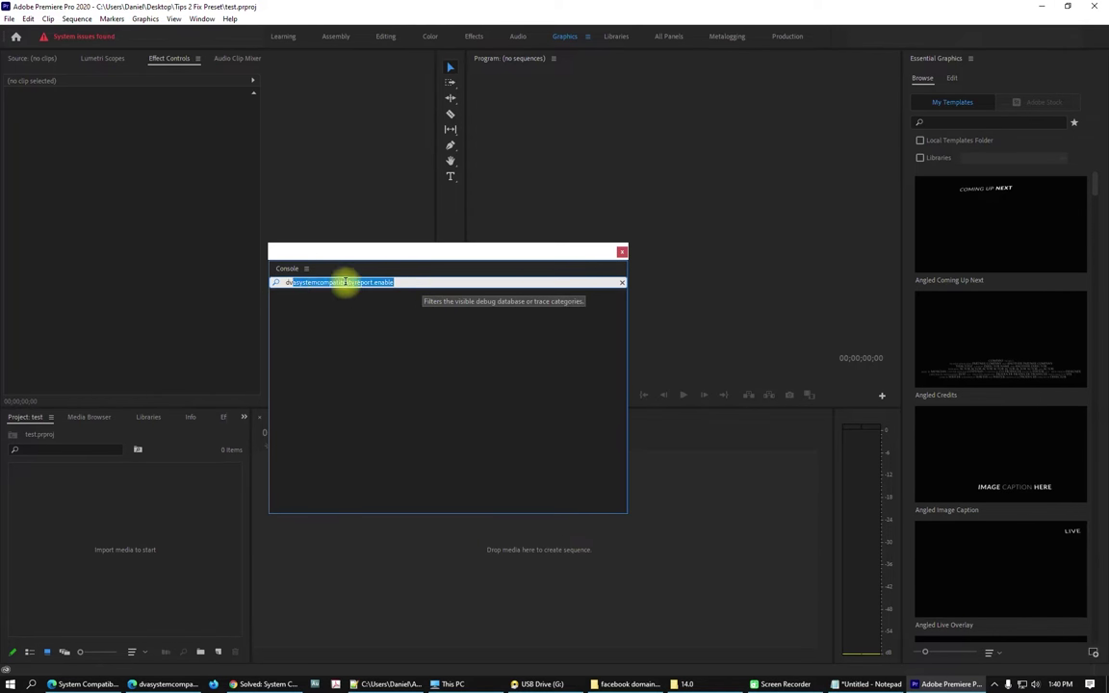
{"action": "left_click", "coordinate": [621, 252]}
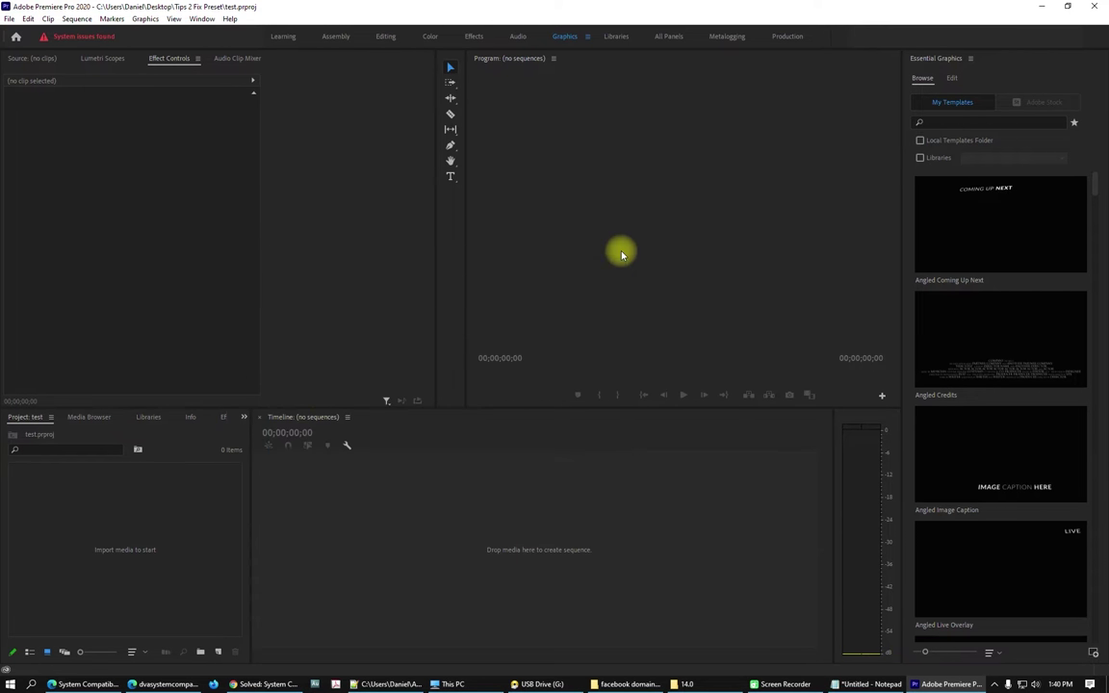
Close Premiere Pro and return to the desktop.
{"action": "left_click", "coordinate": [9, 683]}
{"action": "left_click", "coordinate": [713, 291]}
{"action": "left_click", "coordinate": [1036, 8]}
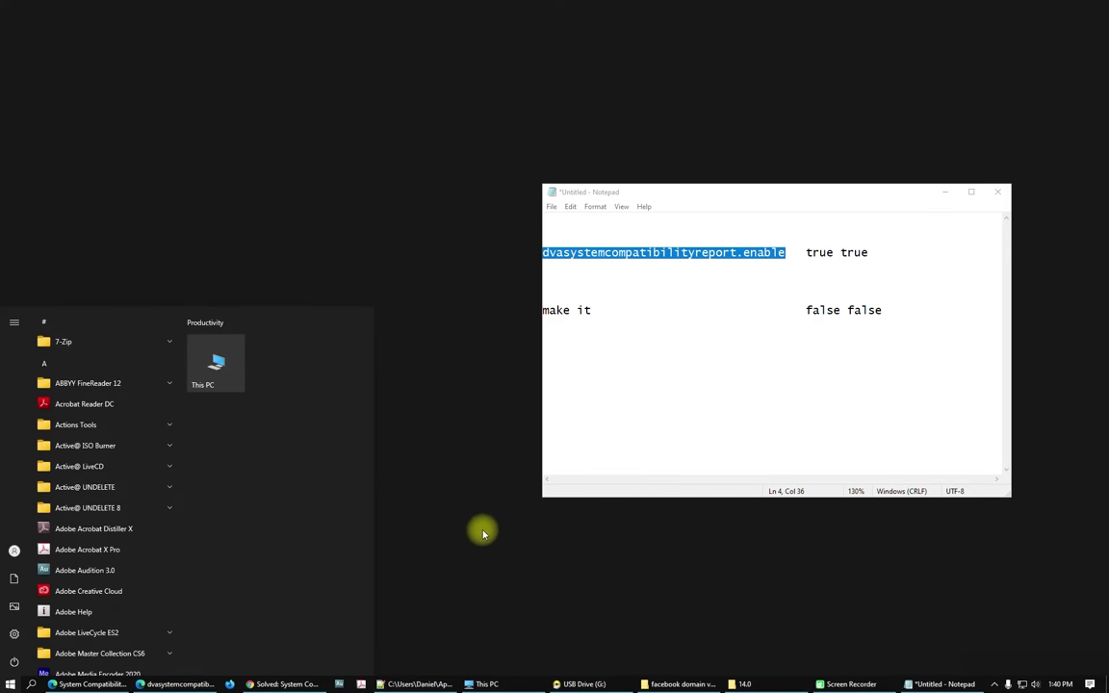
{"action": "left_click", "coordinate": [486, 536]}
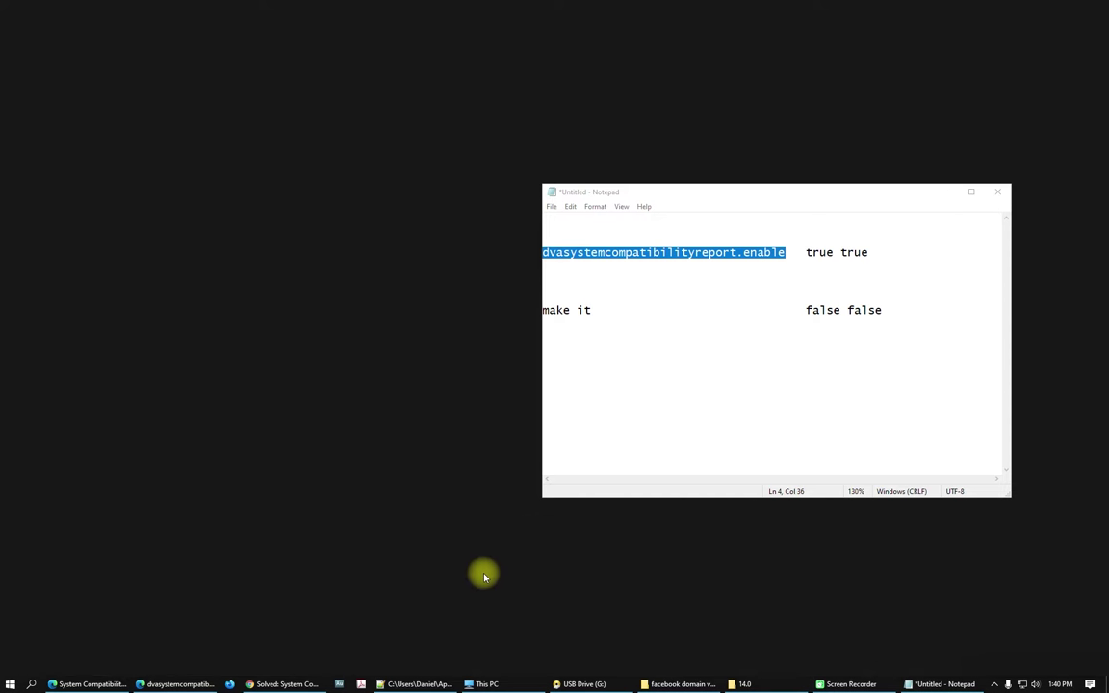
{"action": "left_click", "coordinate": [993, 683]}
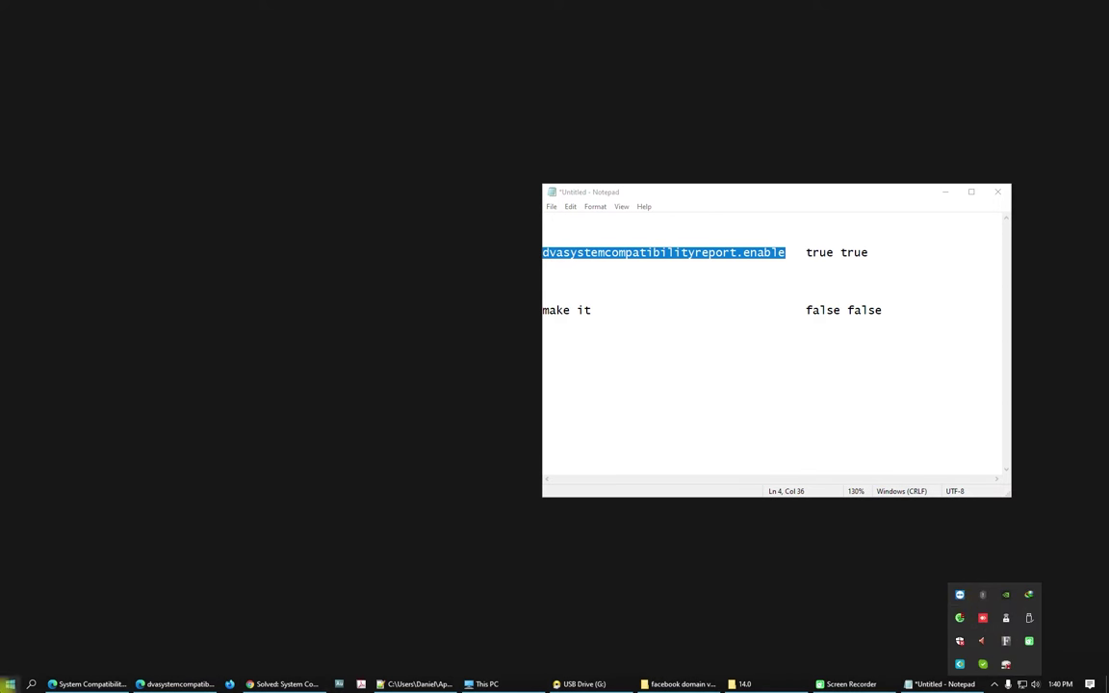
{"action": "left_click", "coordinate": [10, 683]}
{"action": "type", "text": "sezr"}
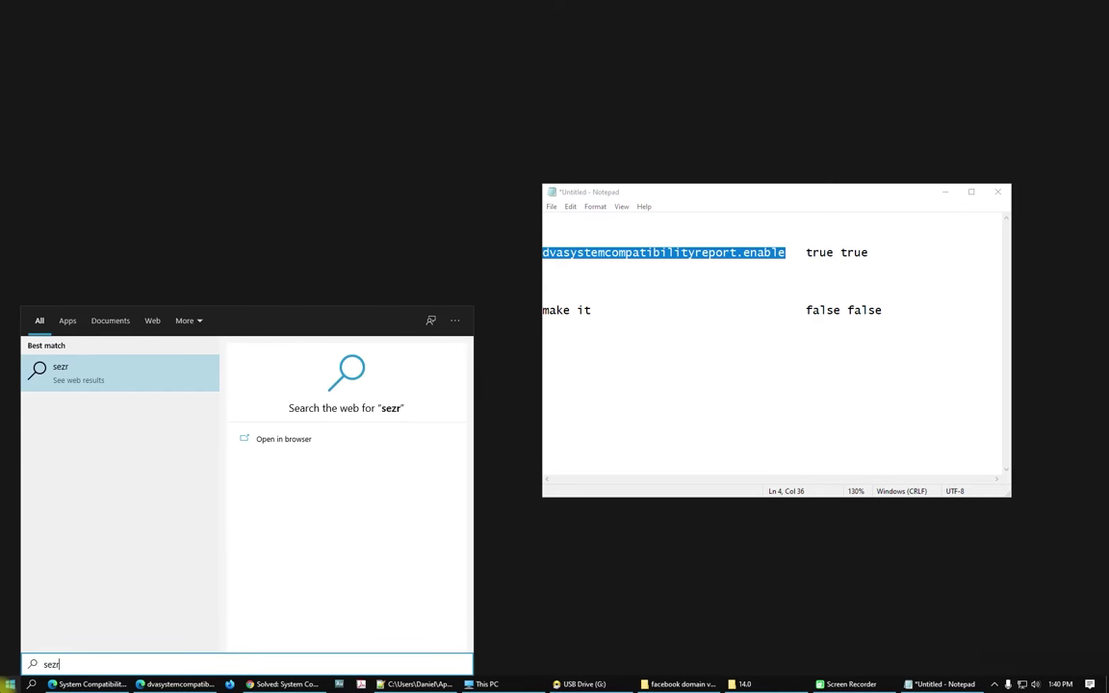
{"action": "key", "text": "BackSpace"}
{"action": "key", "text": "BackSpace"}
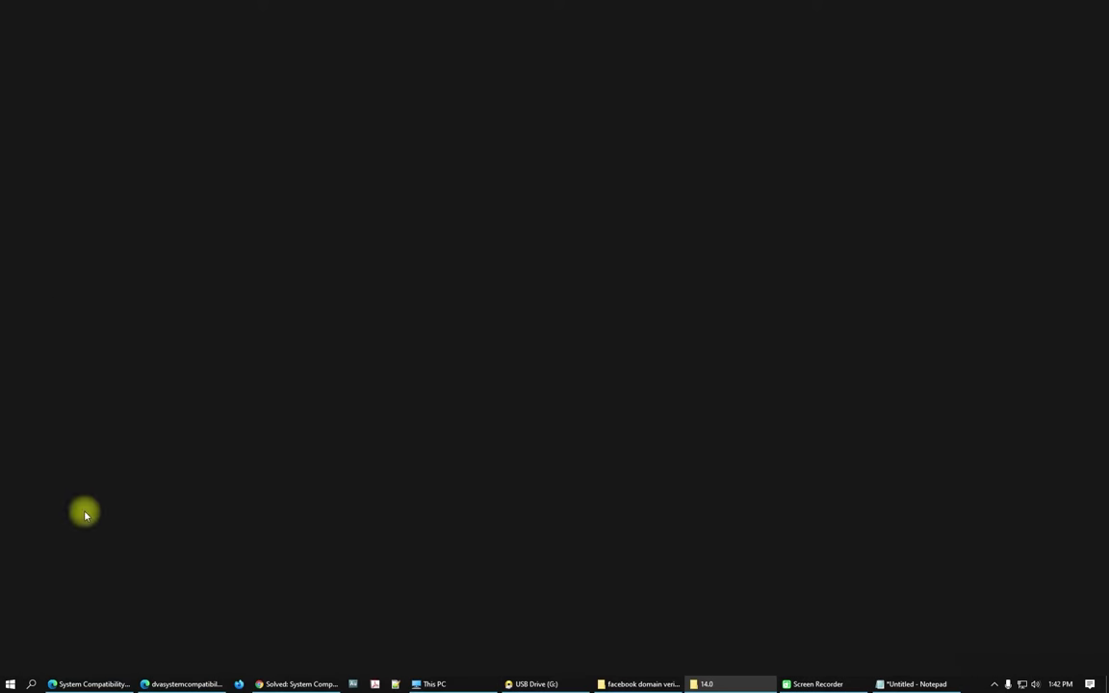
Open the user's own profile folder inside Users on Local Disk (C:) in File Explorer, narrowing the navigation pane.
{"action": "key", "text": "super"}
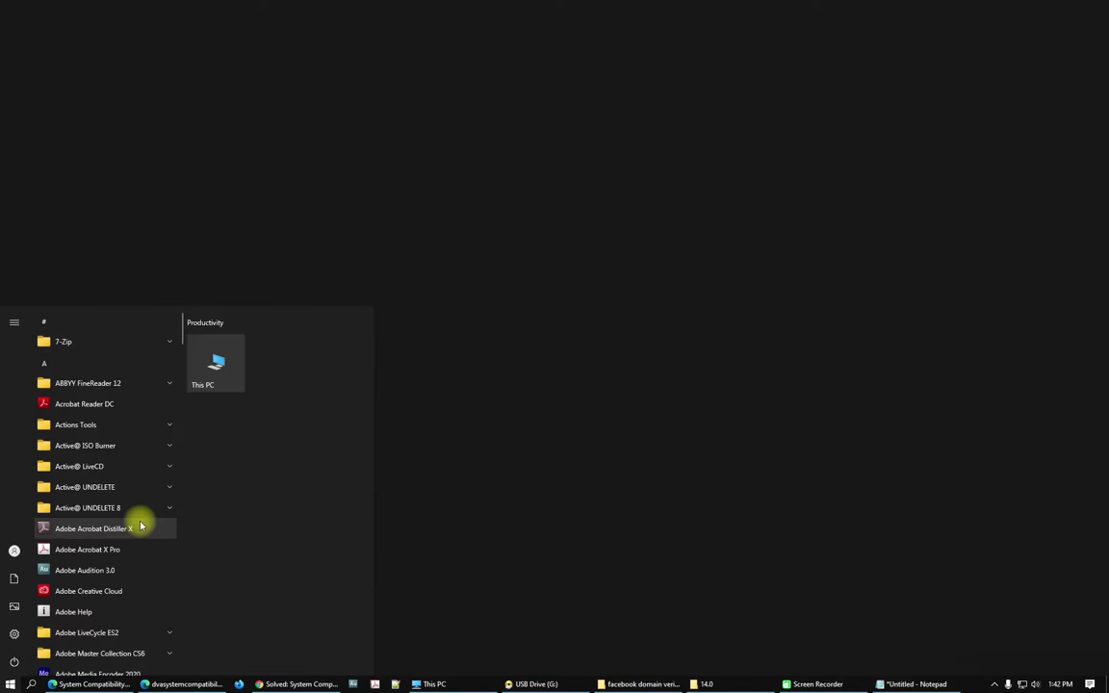
{"action": "left_click", "coordinate": [216, 366]}
{"action": "double_click", "coordinate": [255, 218]}
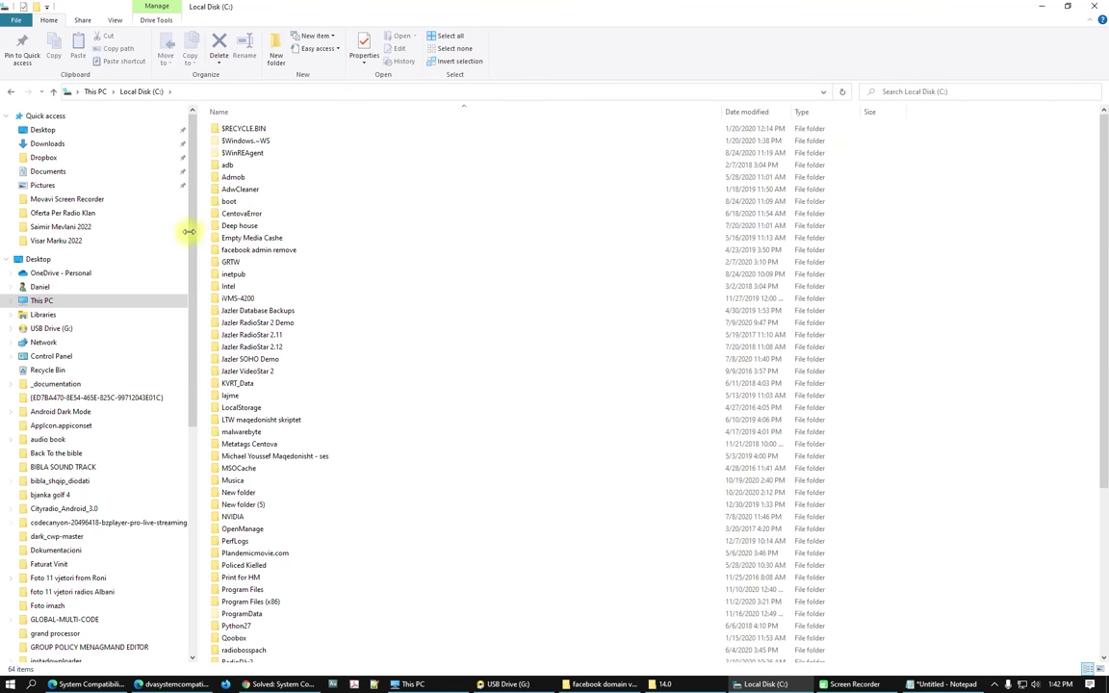
{"action": "left_click_drag", "start_coordinate": [197, 240], "coordinate": [51, 236]}
{"action": "scroll", "coordinate": [125, 450], "scroll_direction": "down", "scroll_amount": 7}
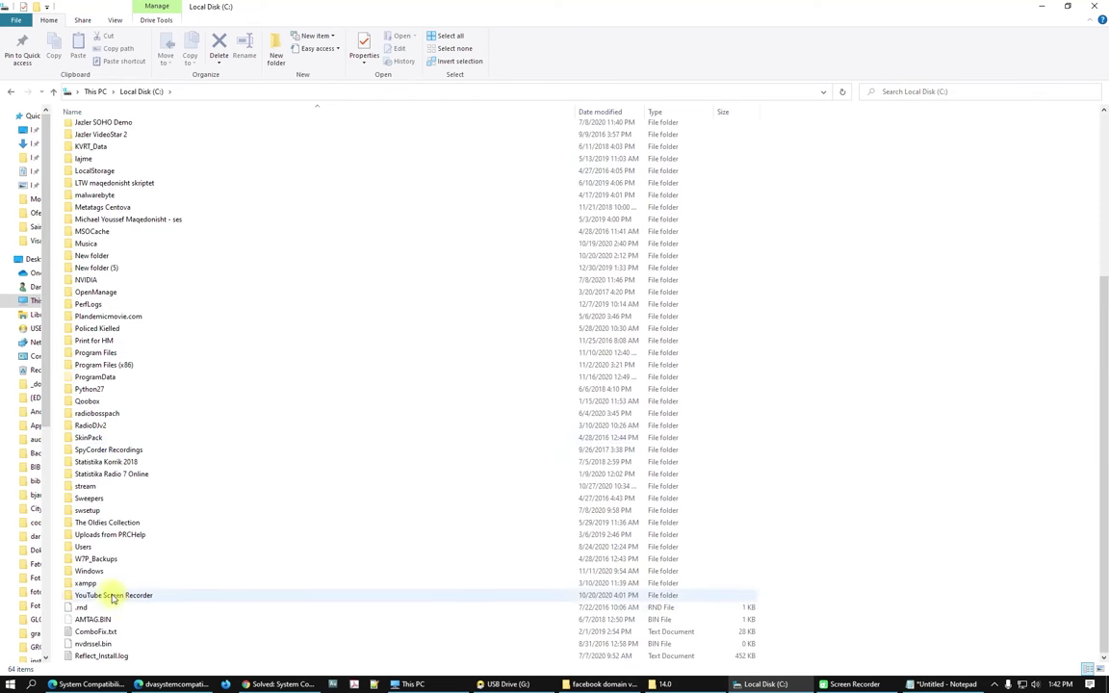
{"action": "left_click", "coordinate": [111, 534]}
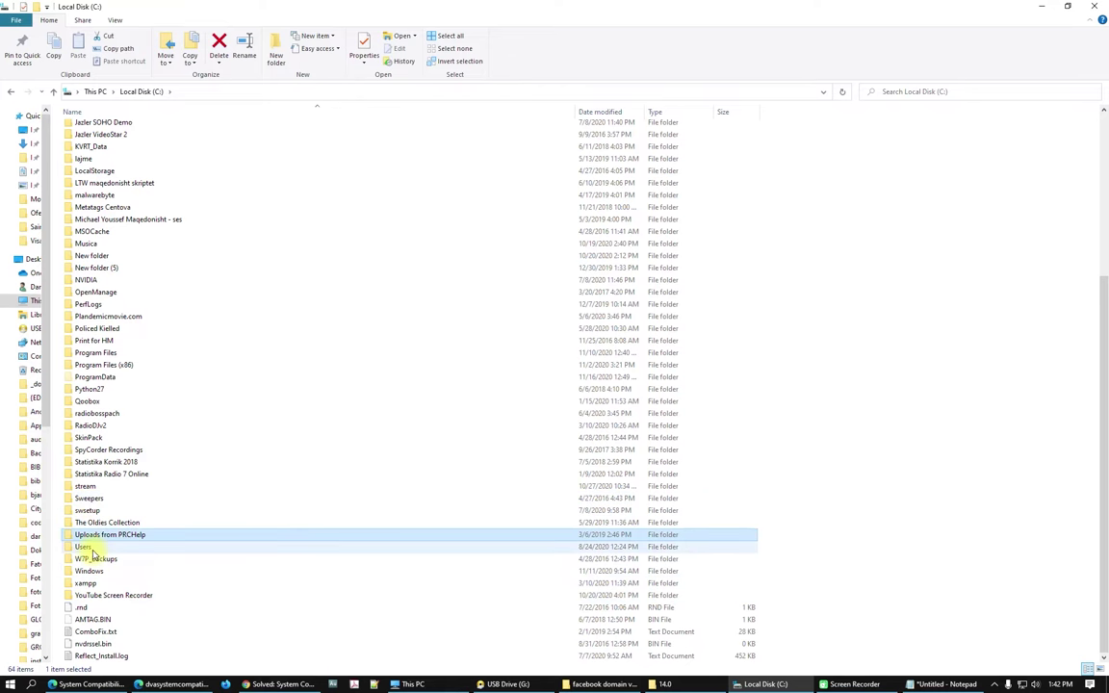
{"action": "double_click", "coordinate": [83, 547]}
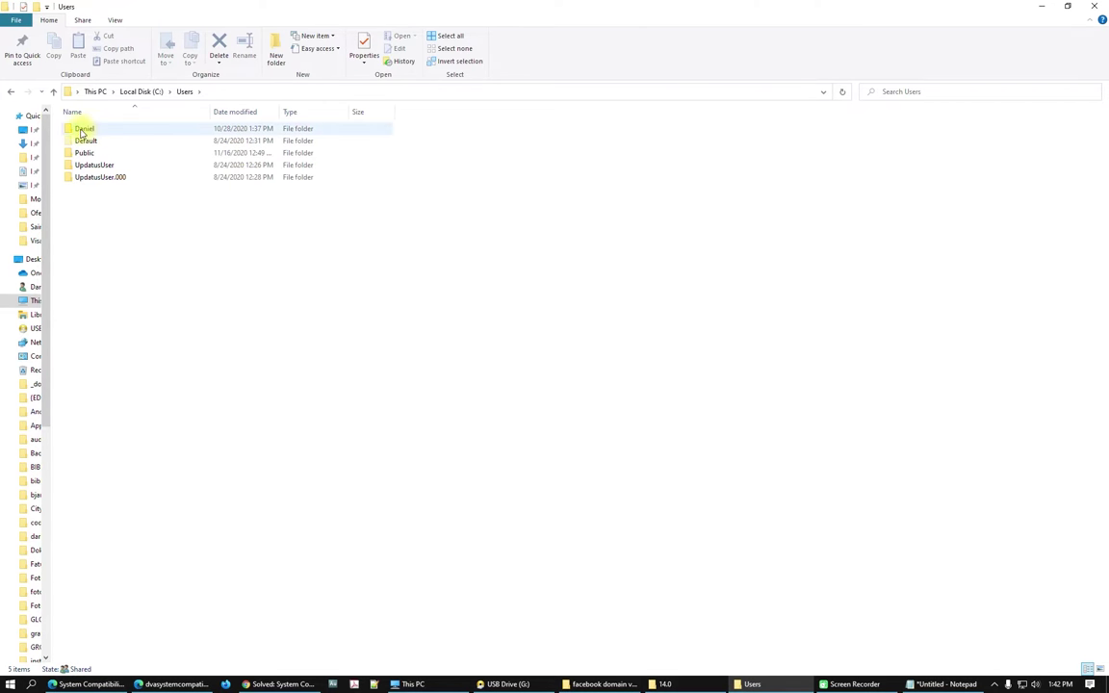
{"action": "left_click", "coordinate": [96, 129]}
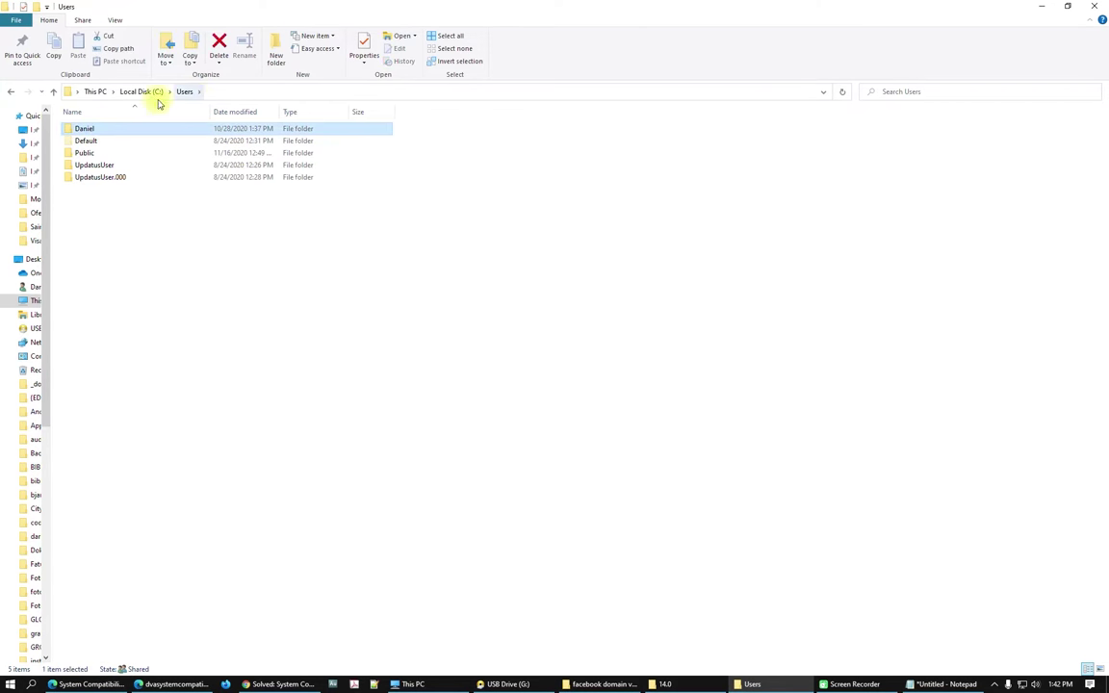
{"action": "double_click", "coordinate": [80, 130]}
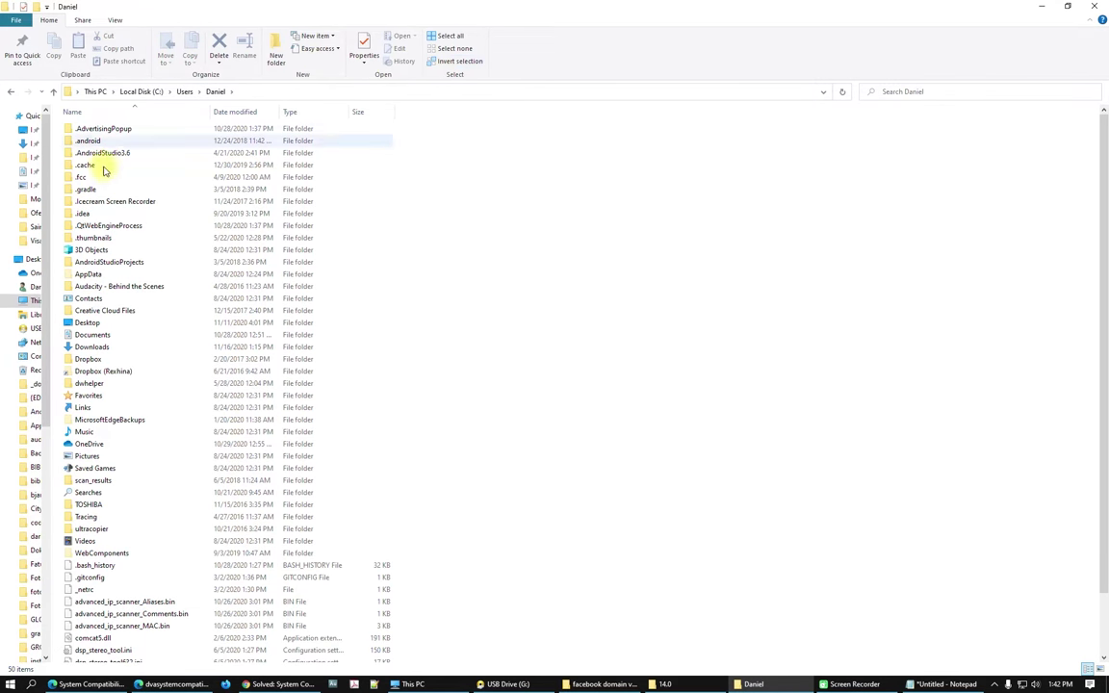
Turn the display of hidden items off and back on in the user's profile folder.
{"action": "left_click", "coordinate": [115, 21]}
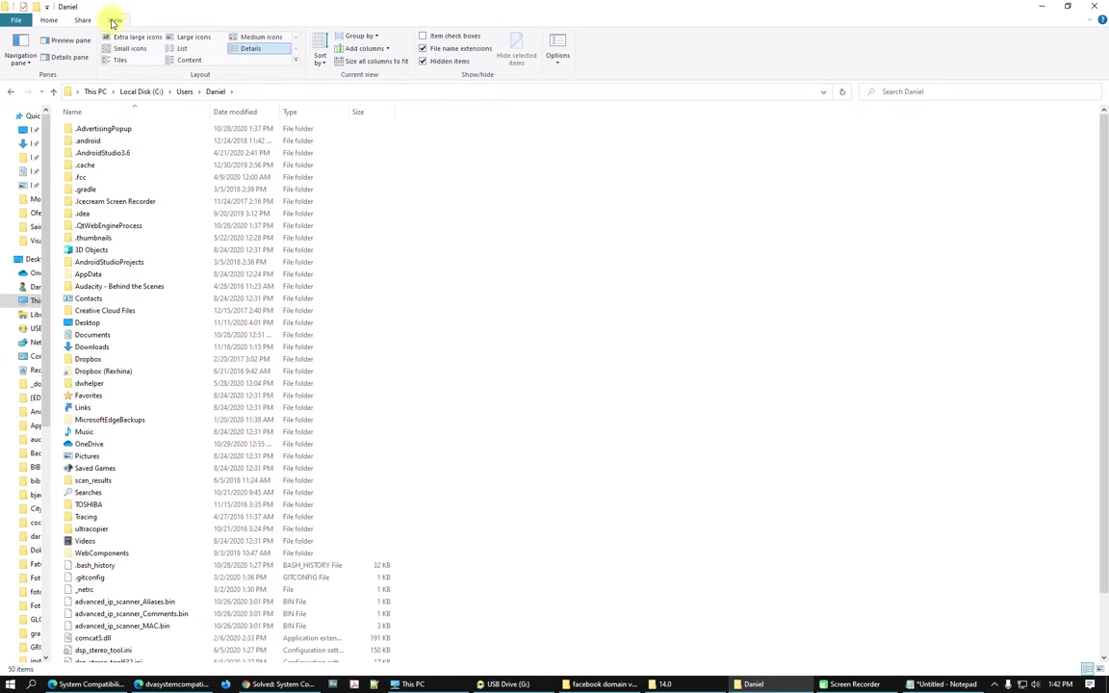
{"action": "left_click", "coordinate": [425, 61]}
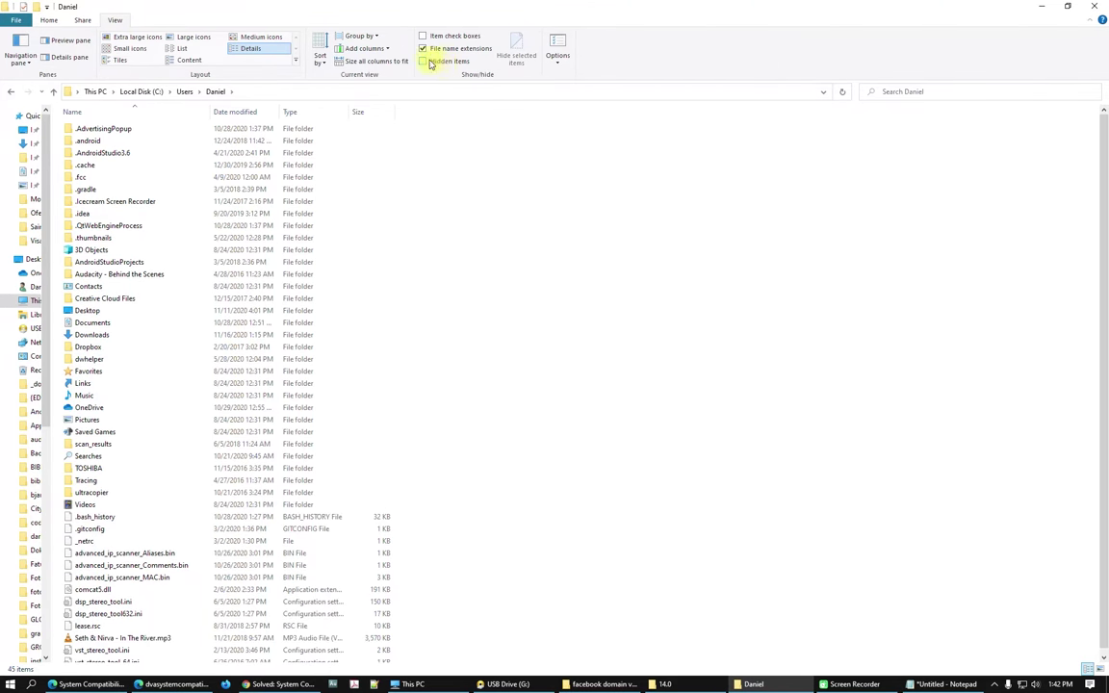
{"action": "left_click", "coordinate": [424, 62]}
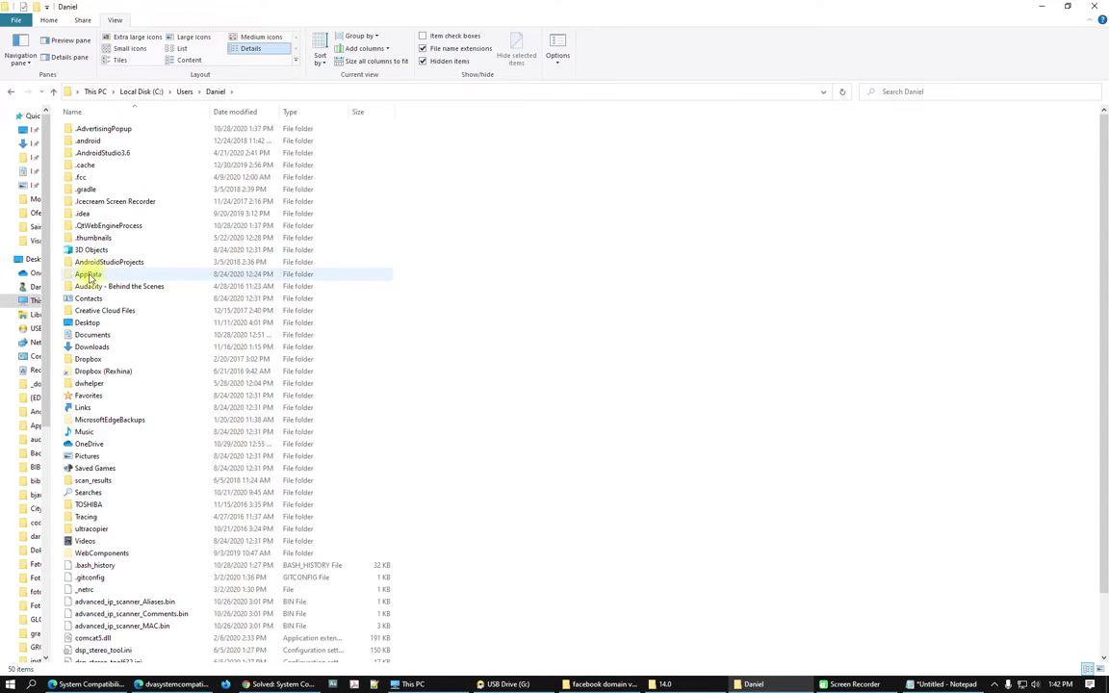
Open the Premiere Pro settings folder at AppData\Roaming\Adobe\Premiere Pro.
{"action": "double_click", "coordinate": [88, 277]}
{"action": "double_click", "coordinate": [90, 155]}
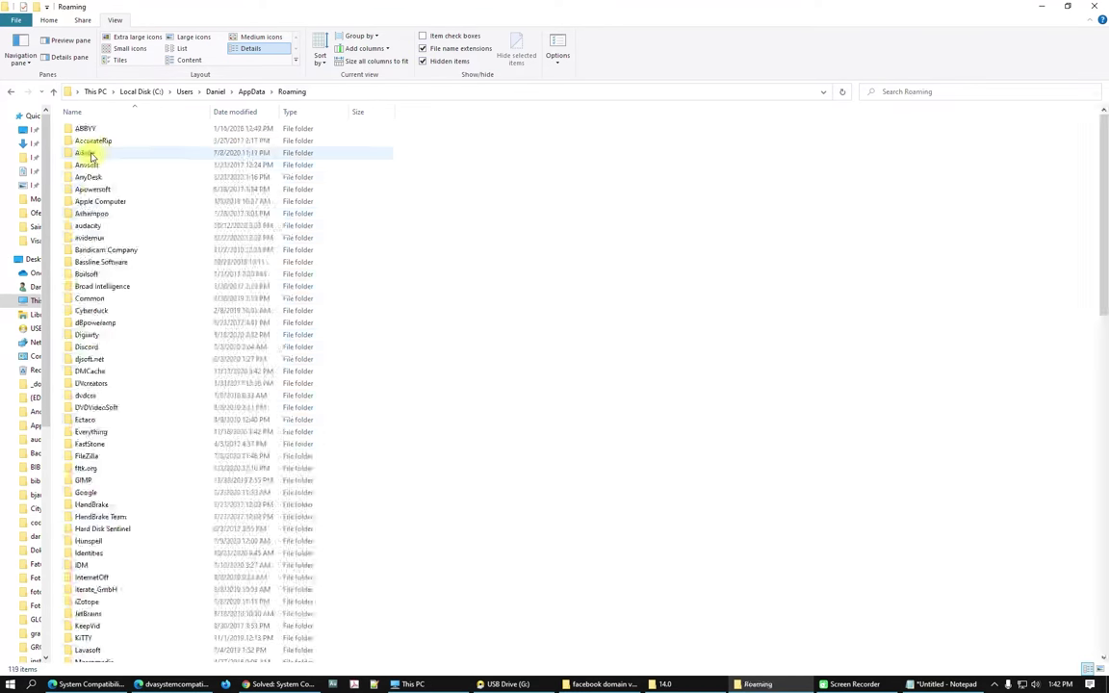
{"action": "double_click", "coordinate": [85, 153]}
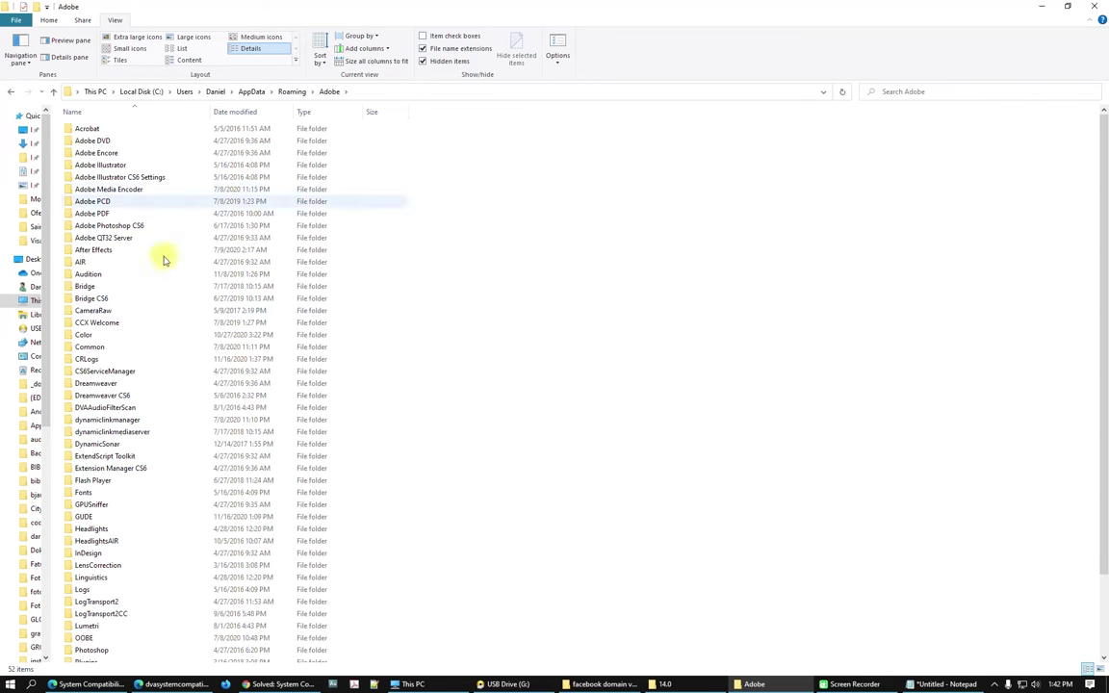
{"action": "scroll", "coordinate": [181, 416], "scroll_direction": "down", "scroll_amount": 2}
{"action": "scroll", "coordinate": [106, 312], "scroll_direction": "up", "scroll_amount": 3}
{"action": "left_click", "coordinate": [160, 384]}
{"action": "key", "text": "p"}
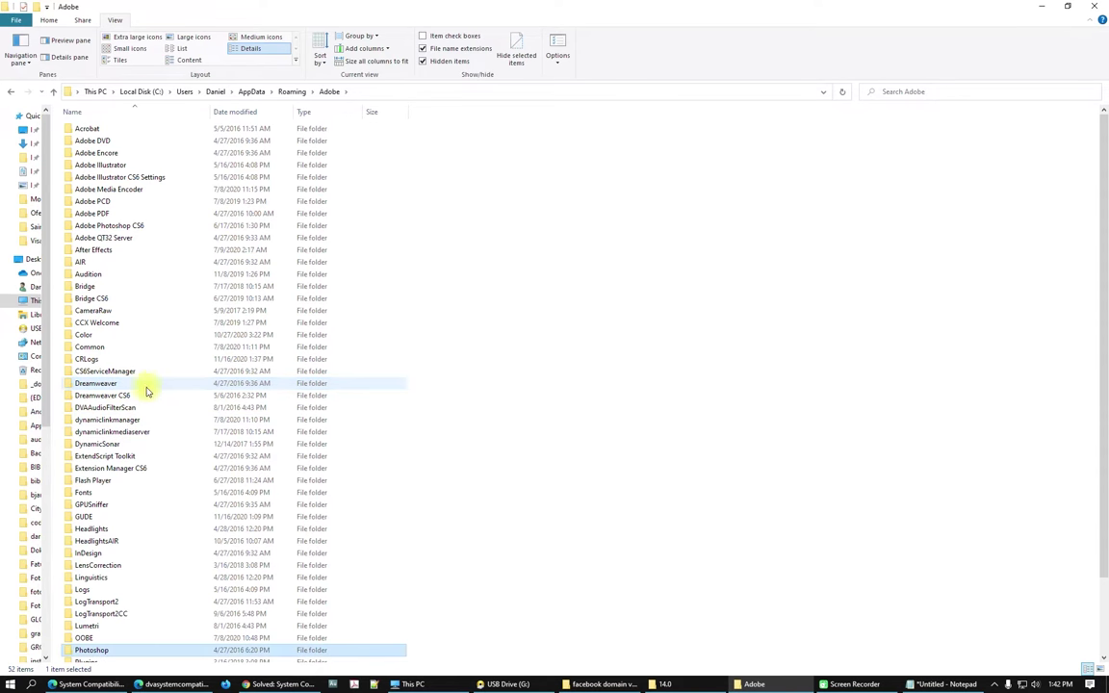
{"action": "scroll", "coordinate": [193, 395], "scroll_direction": "down", "scroll_amount": 2}
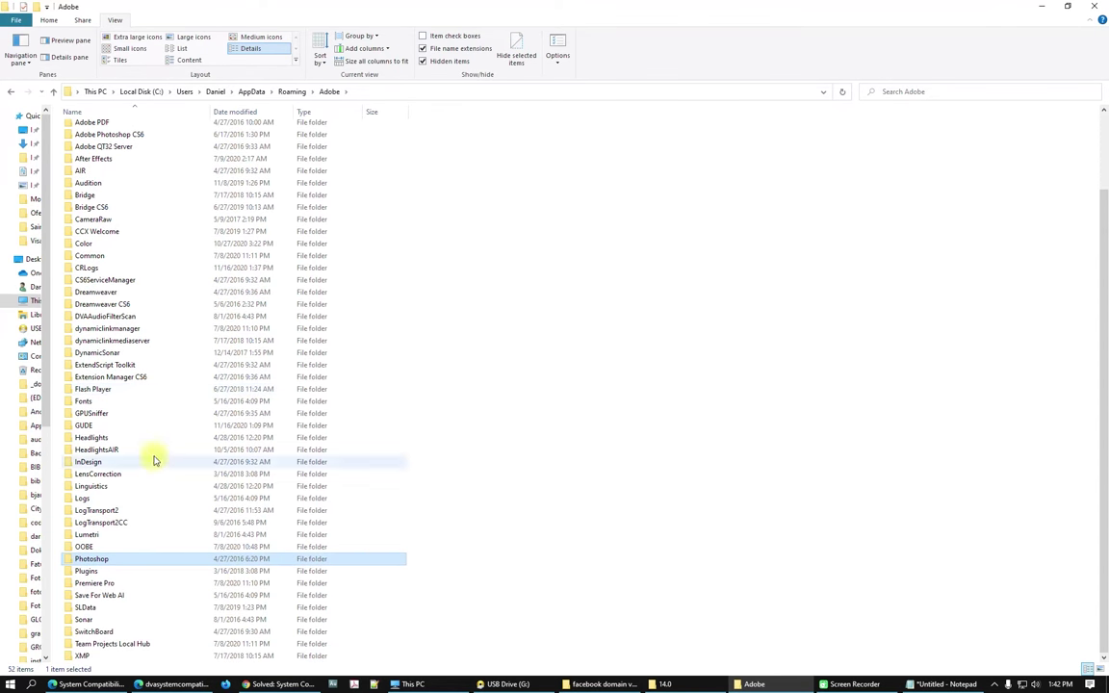
{"action": "double_click", "coordinate": [77, 583]}
Open Debug Database.txt from the 14.0 version folder.
{"action": "left_click", "coordinate": [81, 142]}
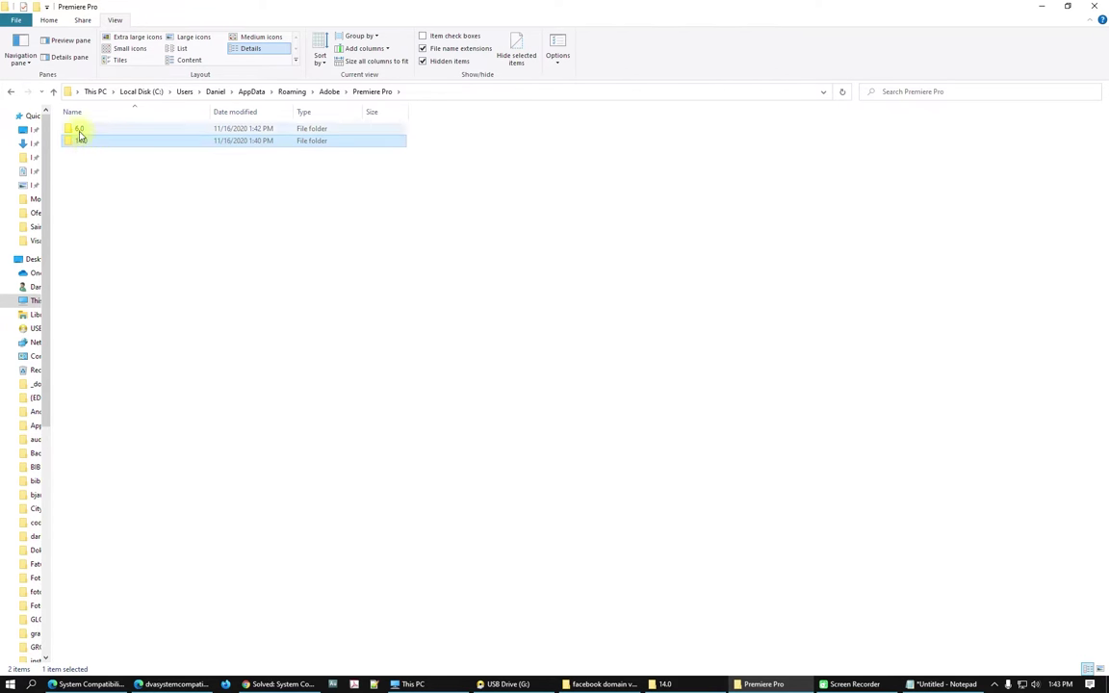
{"action": "key", "text": "ctrl+a"}
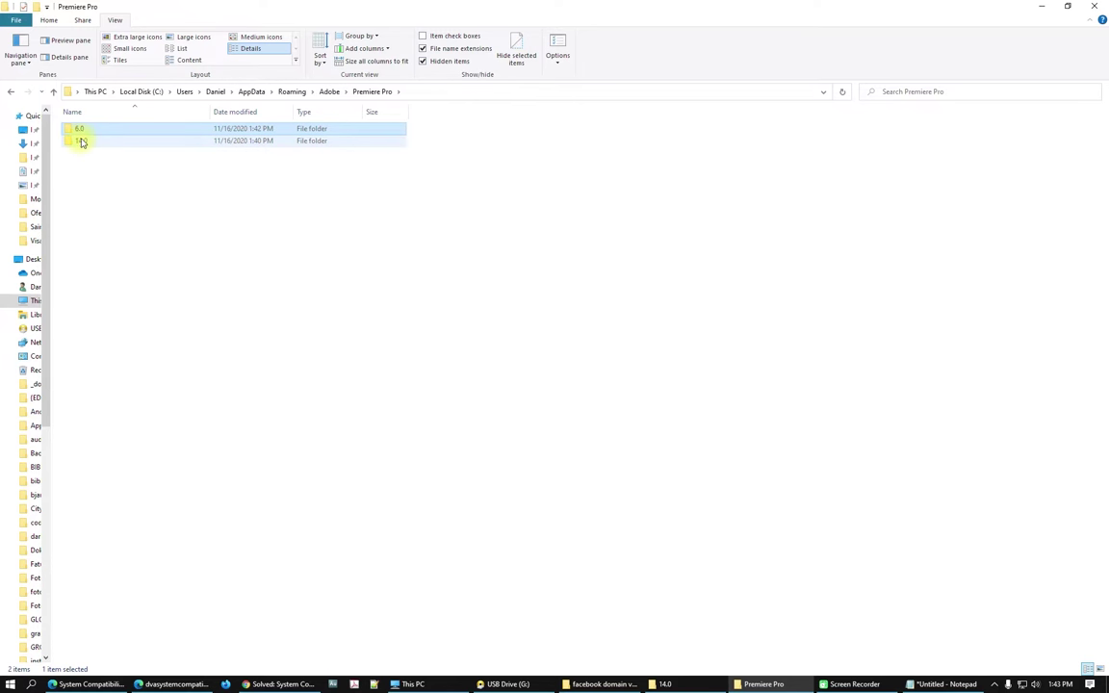
{"action": "double_click", "coordinate": [81, 143]}
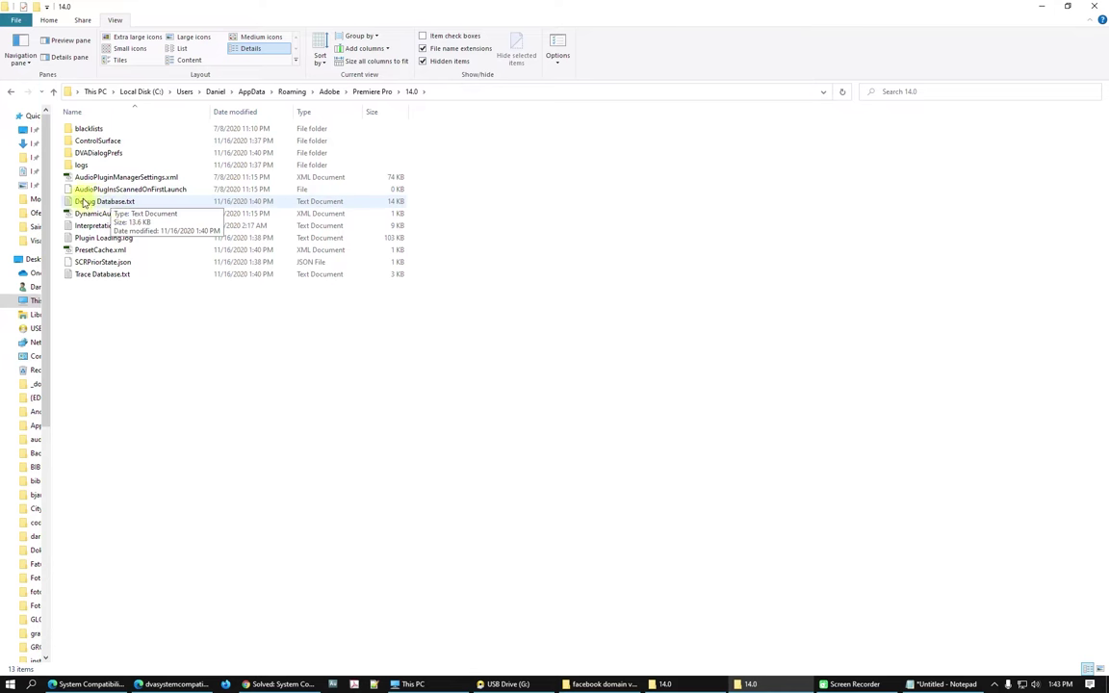
{"action": "double_click", "coordinate": [99, 204]}
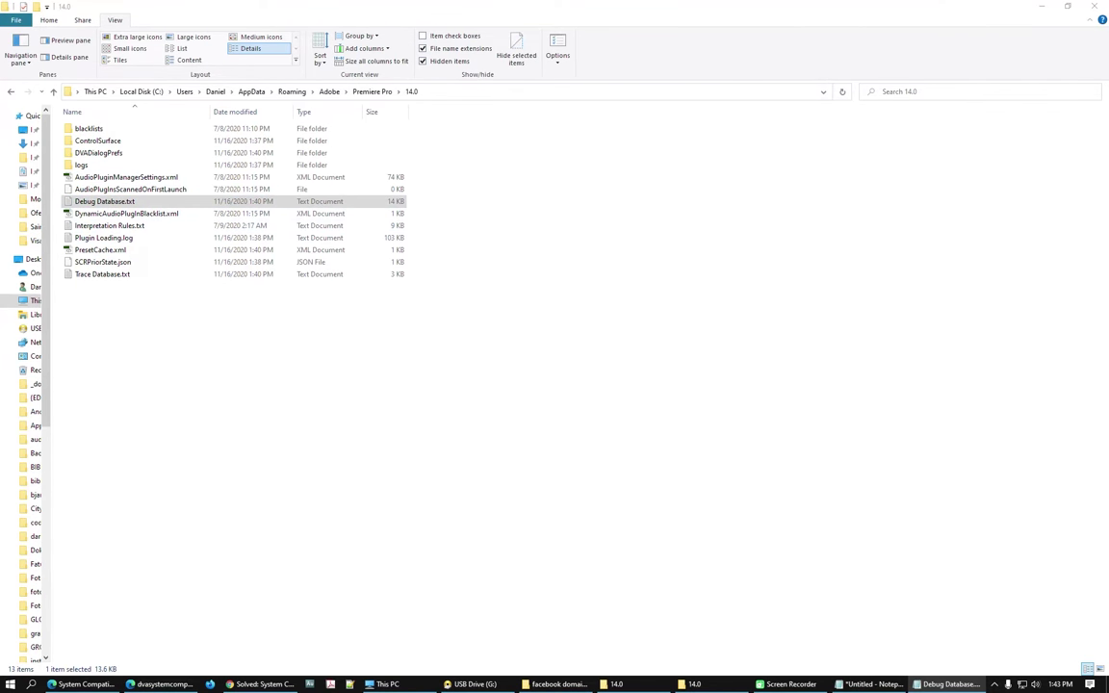
Find the dvasystemcompatibilityreport.enable entry in Debug Database.txt.
{"action": "left_click", "coordinate": [556, 250]}
{"action": "key", "text": "ctrl+f"}
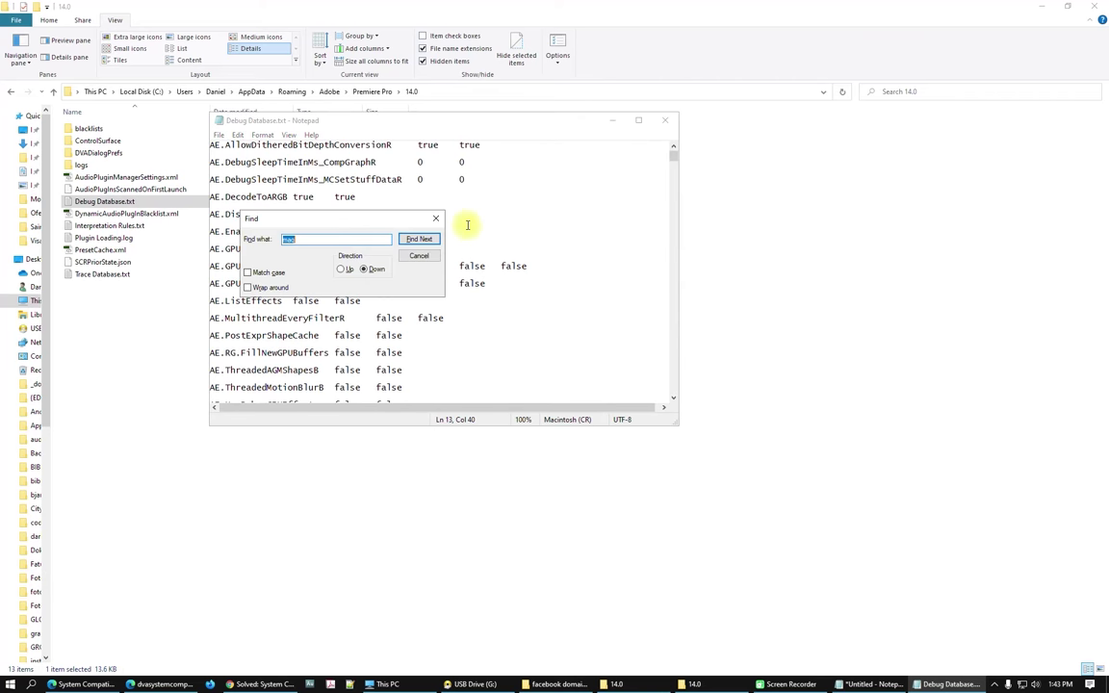
{"action": "type", "text": "dvasystemcompatibilityreport.enable"}
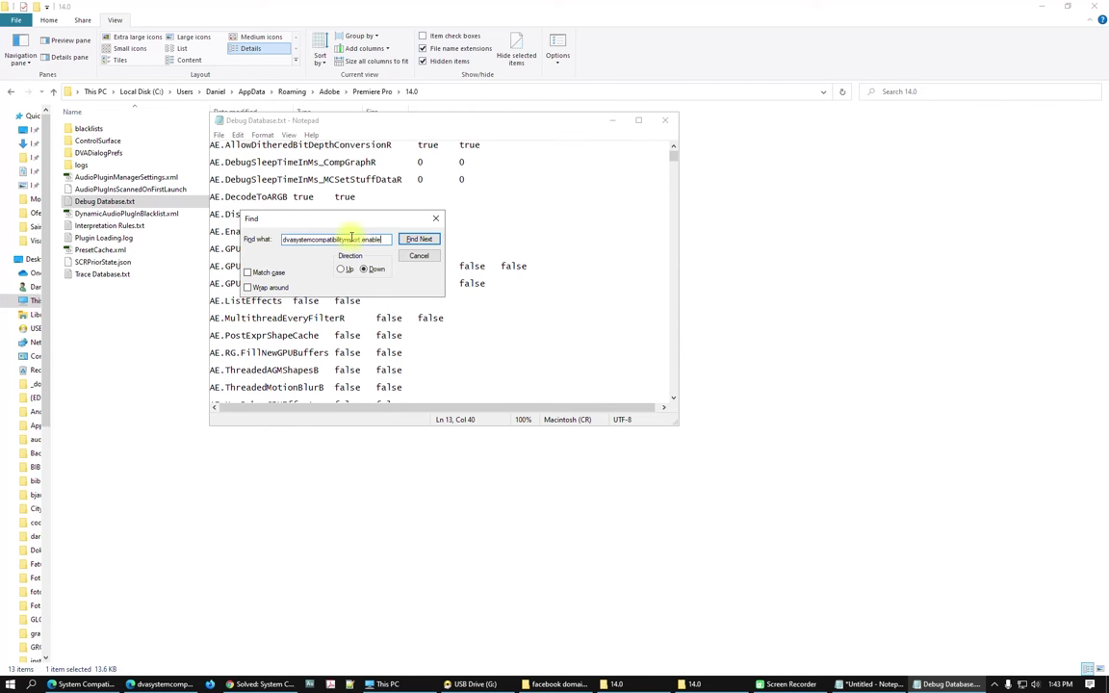
{"action": "left_click_drag", "start_coordinate": [386, 240], "coordinate": [337, 253]}
{"action": "key", "text": "BackSpace"}
{"action": "left_click", "coordinate": [416, 239]}
{"action": "key", "text": "Escape"}
Set both values of dvasystemcompatibilityreport.enable to false and save Debug Database.txt.
{"action": "left_click", "coordinate": [480, 282]}
{"action": "left_click_drag", "start_coordinate": [231, 283], "coordinate": [308, 283]}
{"action": "left_click", "coordinate": [328, 283]}
{"action": "double_click", "coordinate": [375, 283]}
{"action": "left_click", "coordinate": [385, 283]}
{"action": "left_click_drag", "start_coordinate": [403, 283], "coordinate": [478, 283]}
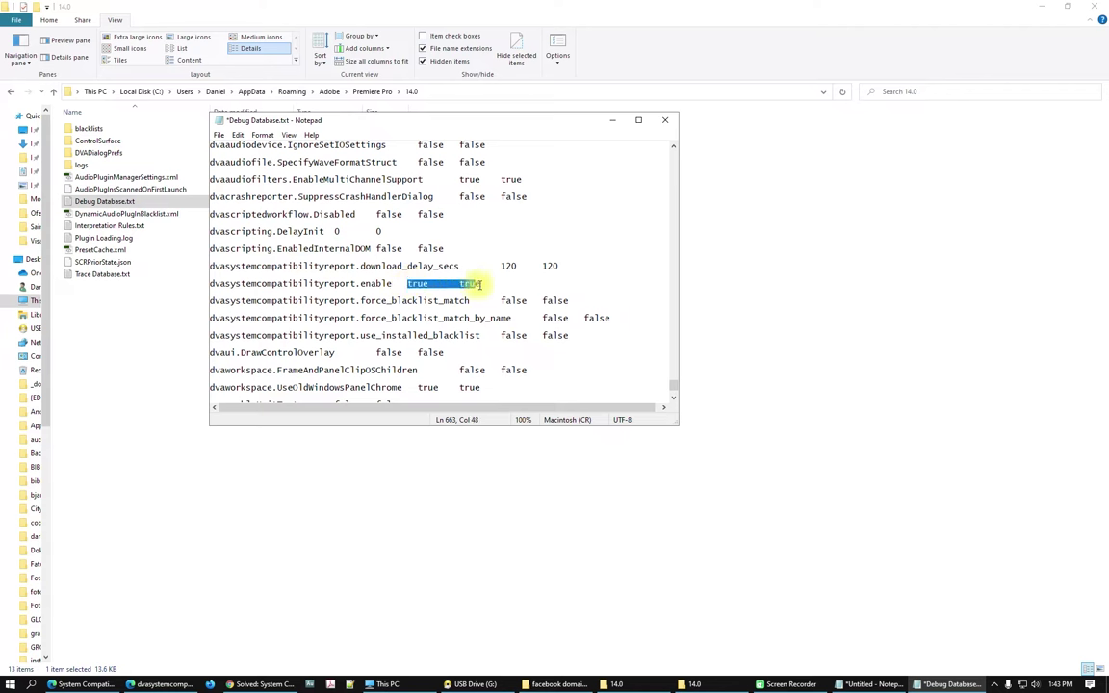
{"action": "left_click_drag", "start_coordinate": [576, 300], "coordinate": [405, 283]}
{"action": "key", "text": "ctrl+c"}
{"action": "key", "text": "ctrl+v"}
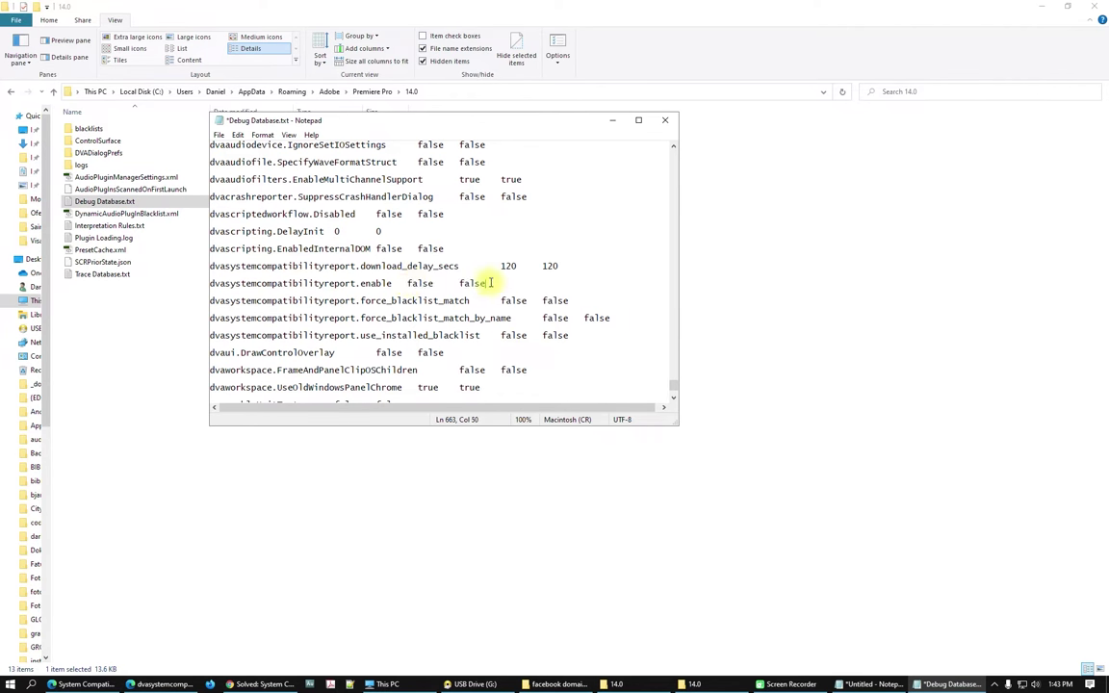
{"action": "left_click", "coordinate": [219, 135]}
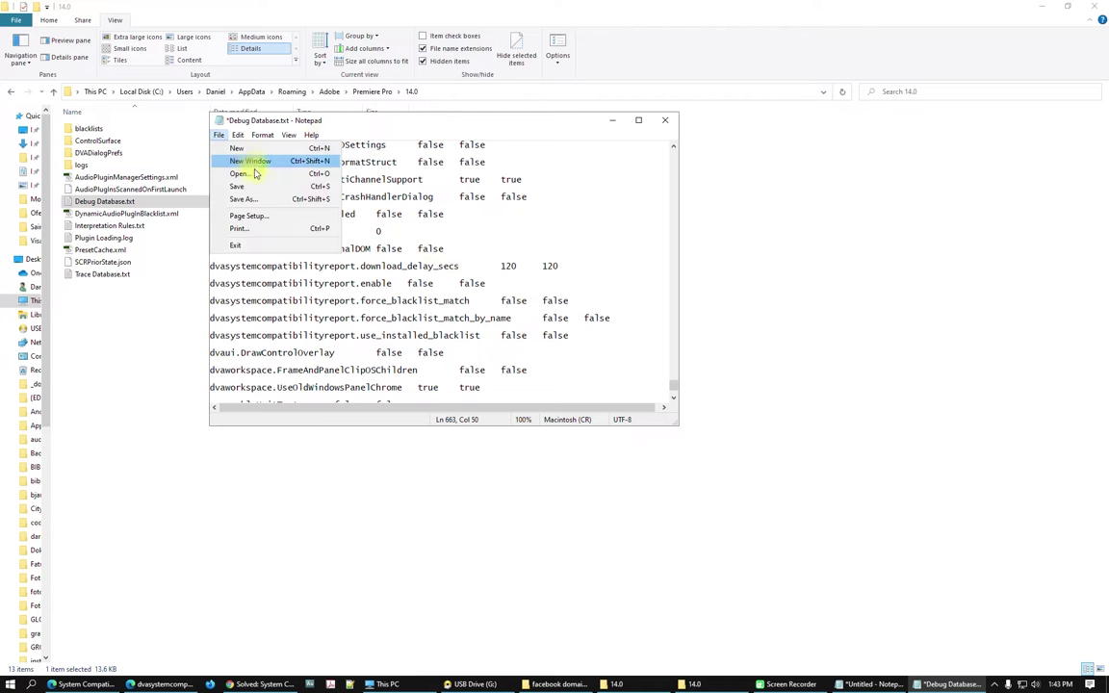
{"action": "left_click", "coordinate": [252, 185]}
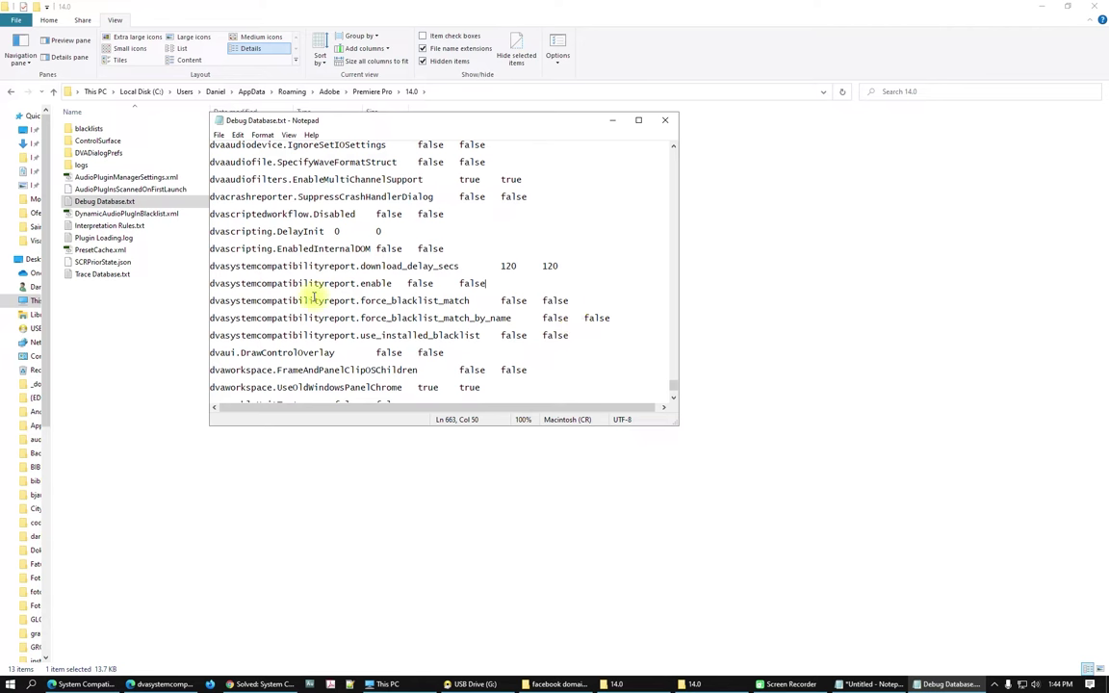
Examine the dvasystemcompatibilityreport entries and their neighbouring lines in the saved debug database.
{"action": "left_click", "coordinate": [454, 352]}
{"action": "left_click_drag", "start_coordinate": [454, 353], "coordinate": [375, 352]}
{"action": "left_click_drag", "start_coordinate": [570, 300], "coordinate": [441, 300]}
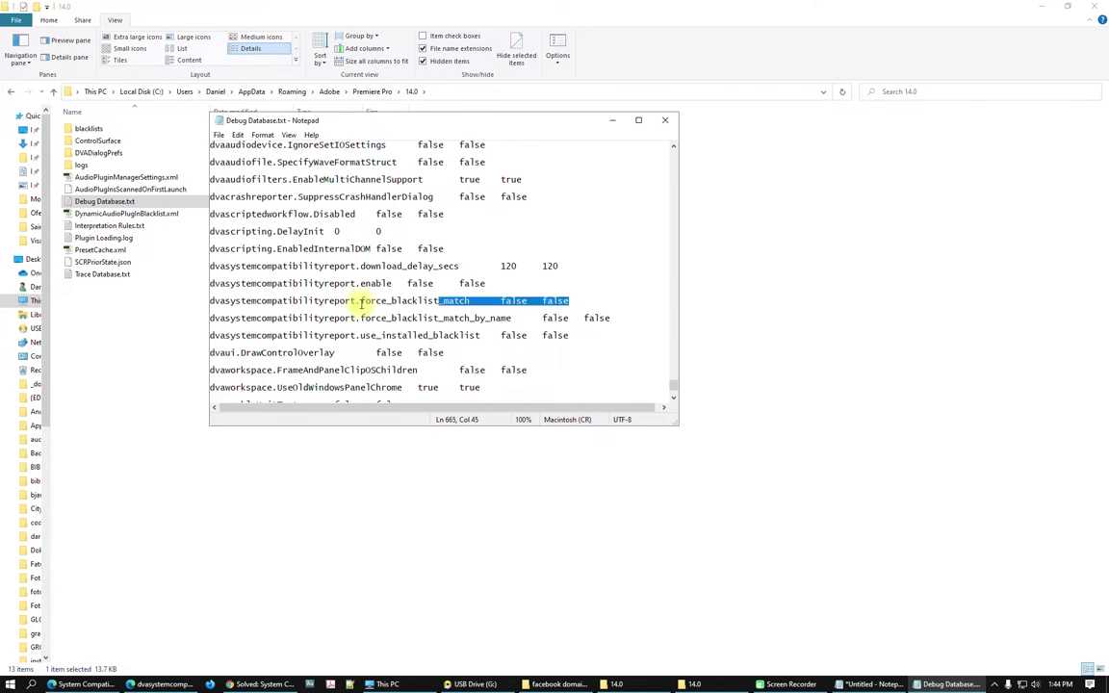
{"action": "left_click", "coordinate": [566, 272]}
{"action": "left_click_drag", "start_coordinate": [567, 273], "coordinate": [178, 260]}
{"action": "left_click", "coordinate": [211, 285]}
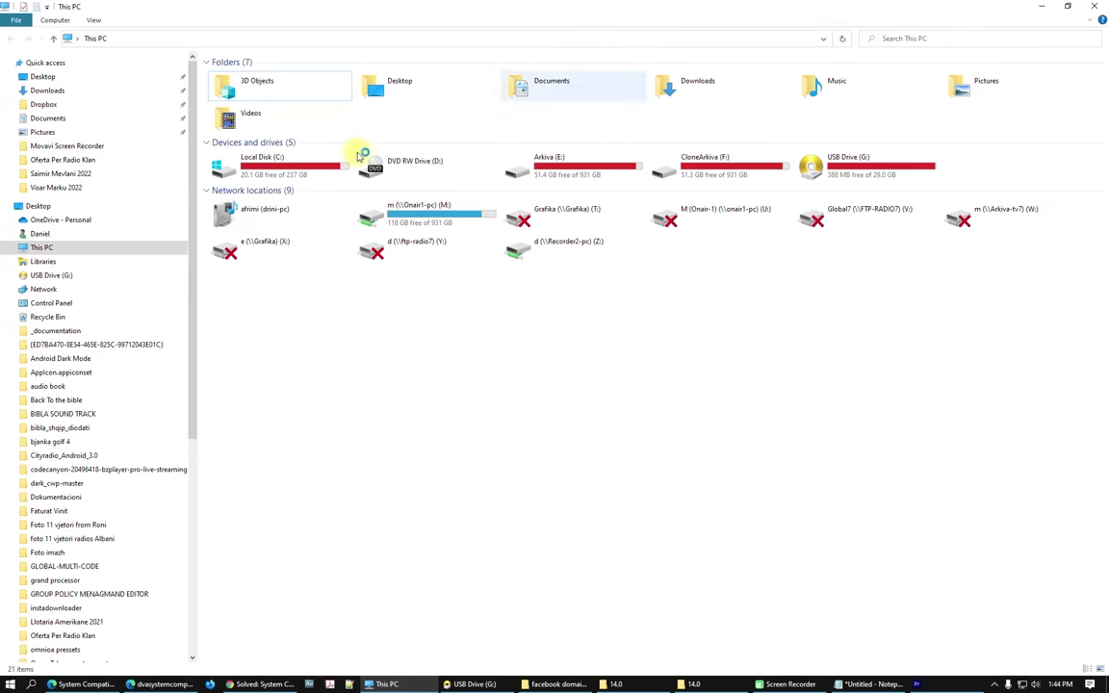
{"action": "left_click", "coordinate": [674, 41]}
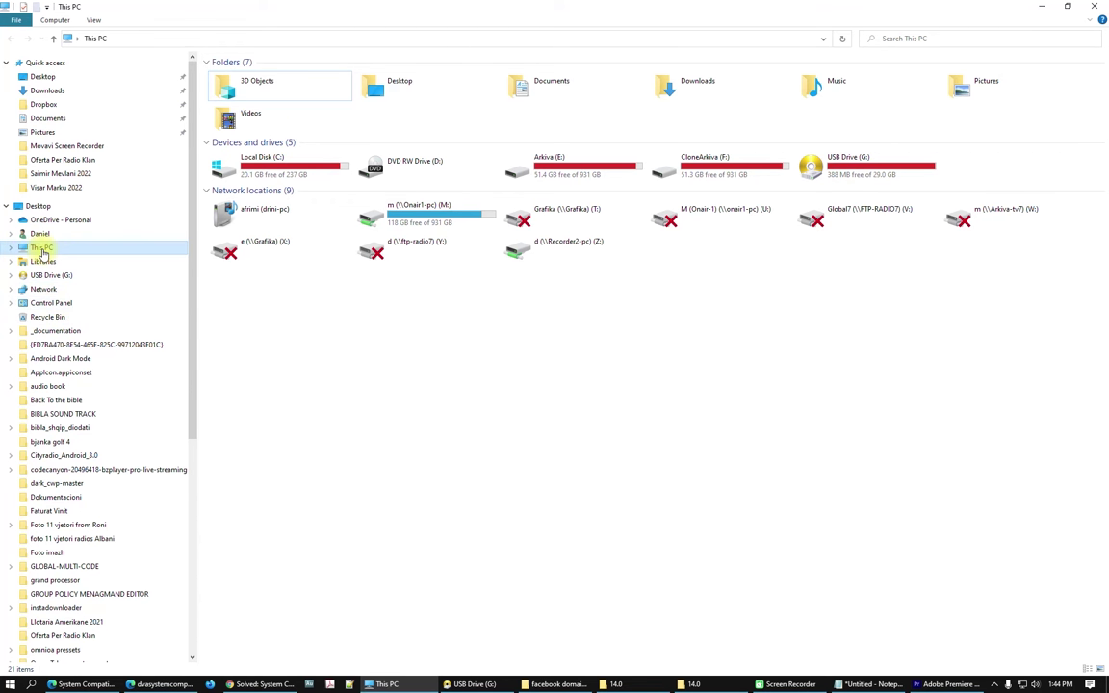
{"action": "right_click", "coordinate": [43, 250]}
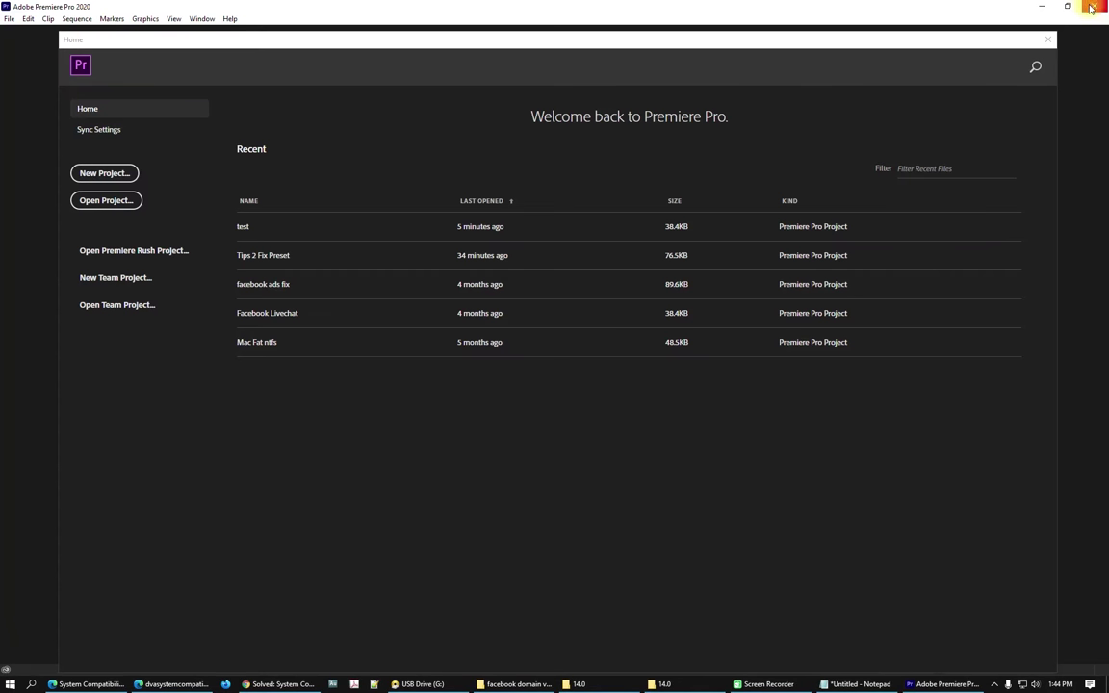
Confirm the General preferences with Show system compatibility issues at startup enabled, and close Premiere Pro.
{"action": "left_click", "coordinate": [9, 20]}
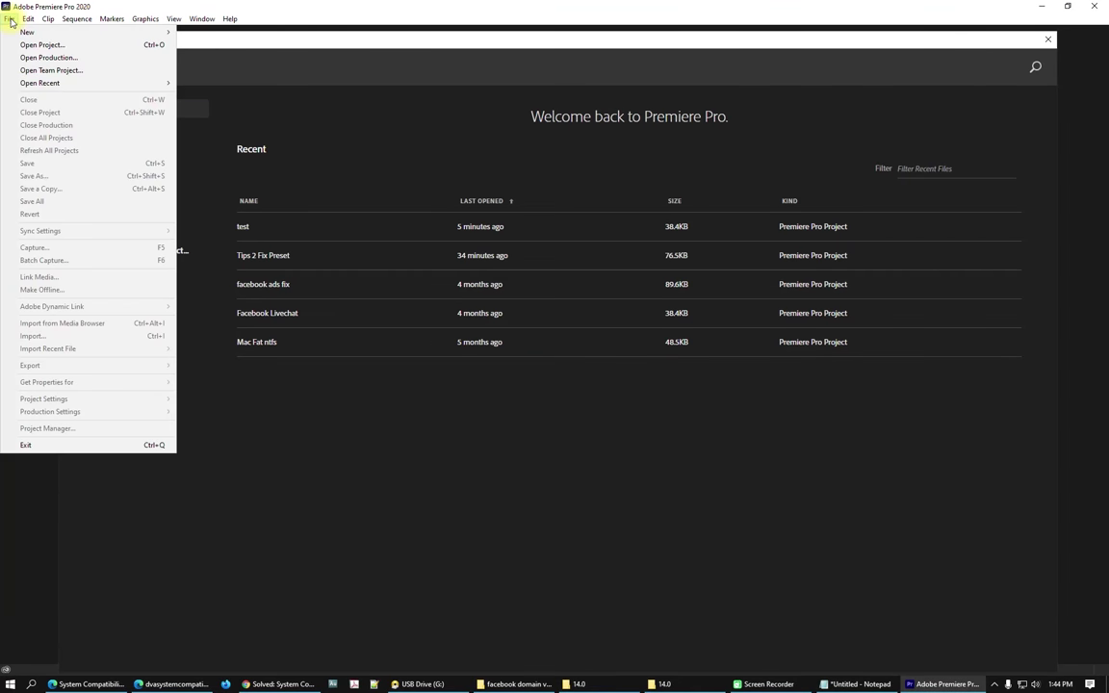
{"action": "mouse_move", "coordinate": [30, 18]}
{"action": "mouse_move", "coordinate": [82, 394]}
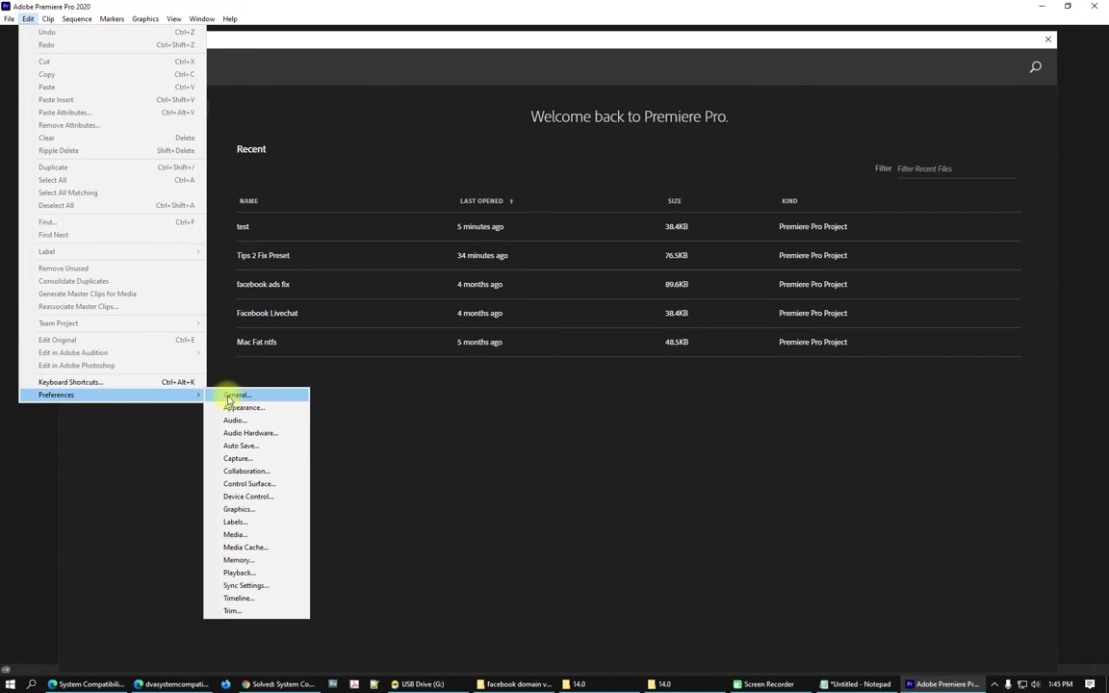
{"action": "left_click", "coordinate": [220, 395]}
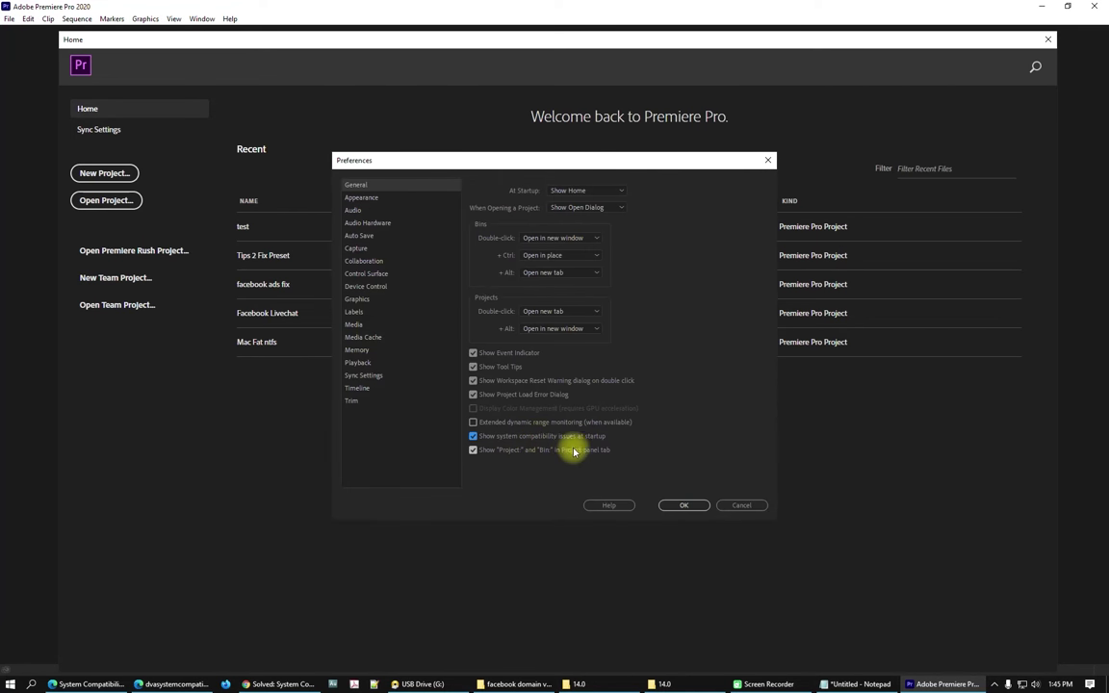
{"action": "left_click", "coordinate": [682, 506]}
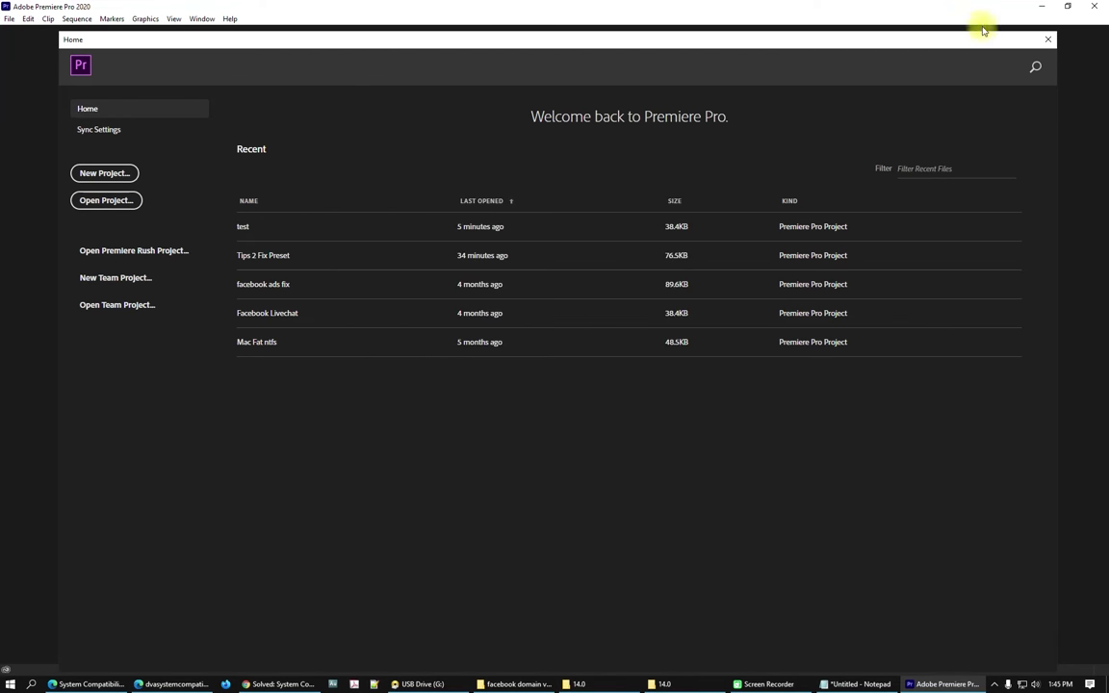
{"action": "key", "text": "alt+F4"}
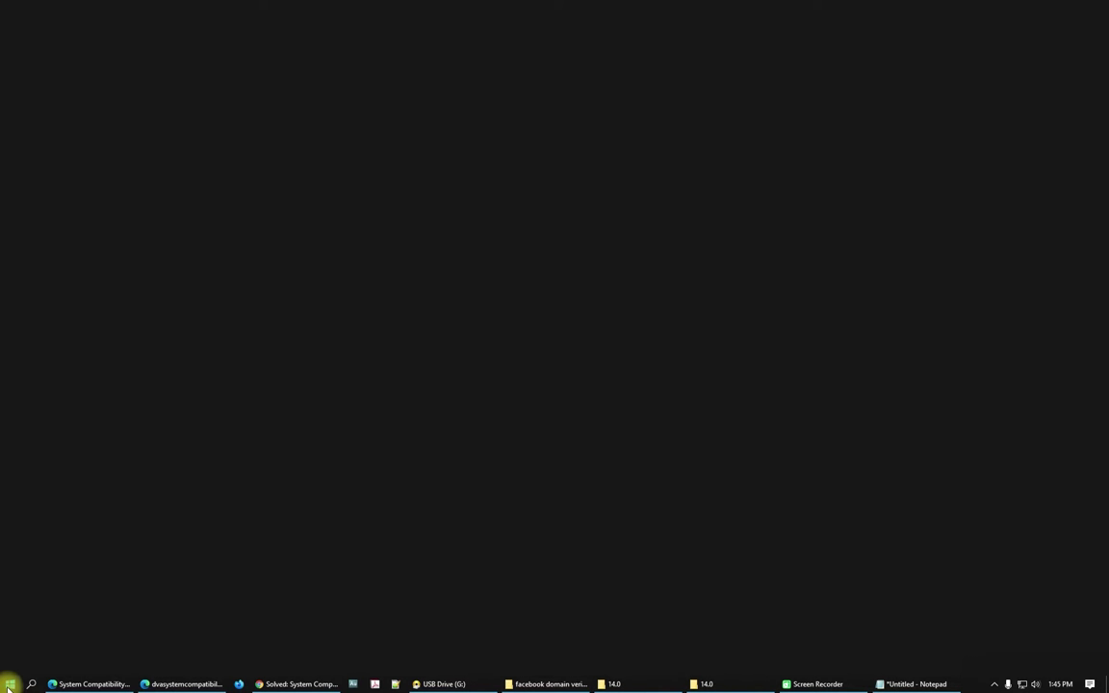
Open Computer Management for This PC, maximize it, and expand the display adapters in Device Manager.
{"action": "right_click", "coordinate": [52, 301]}
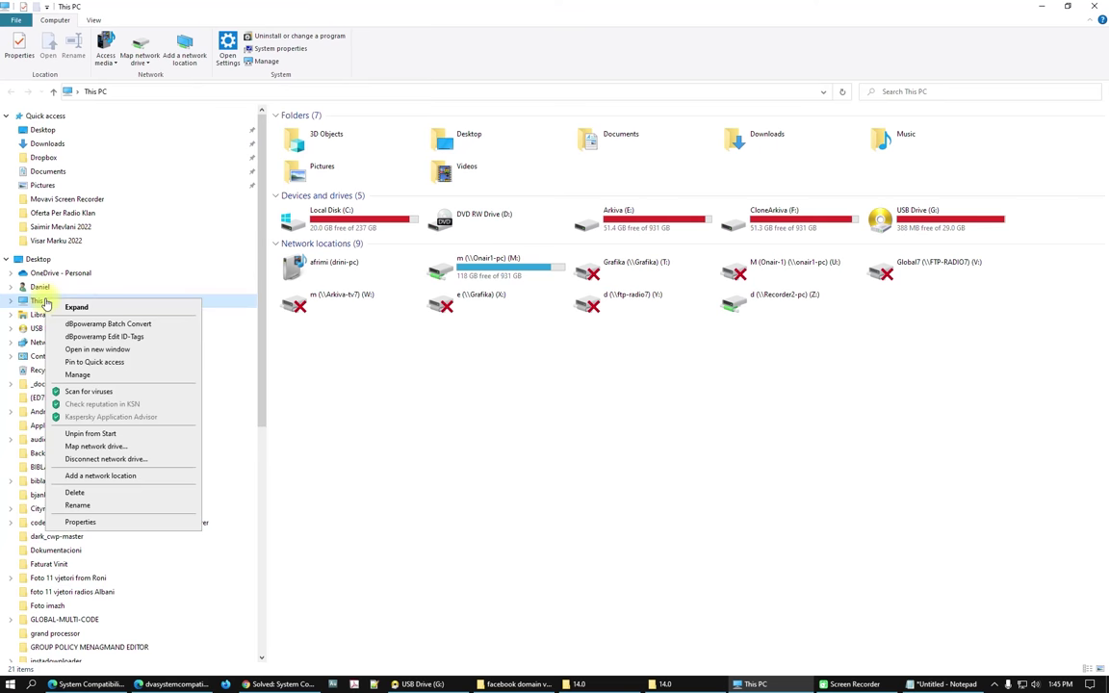
{"action": "left_click", "coordinate": [93, 375]}
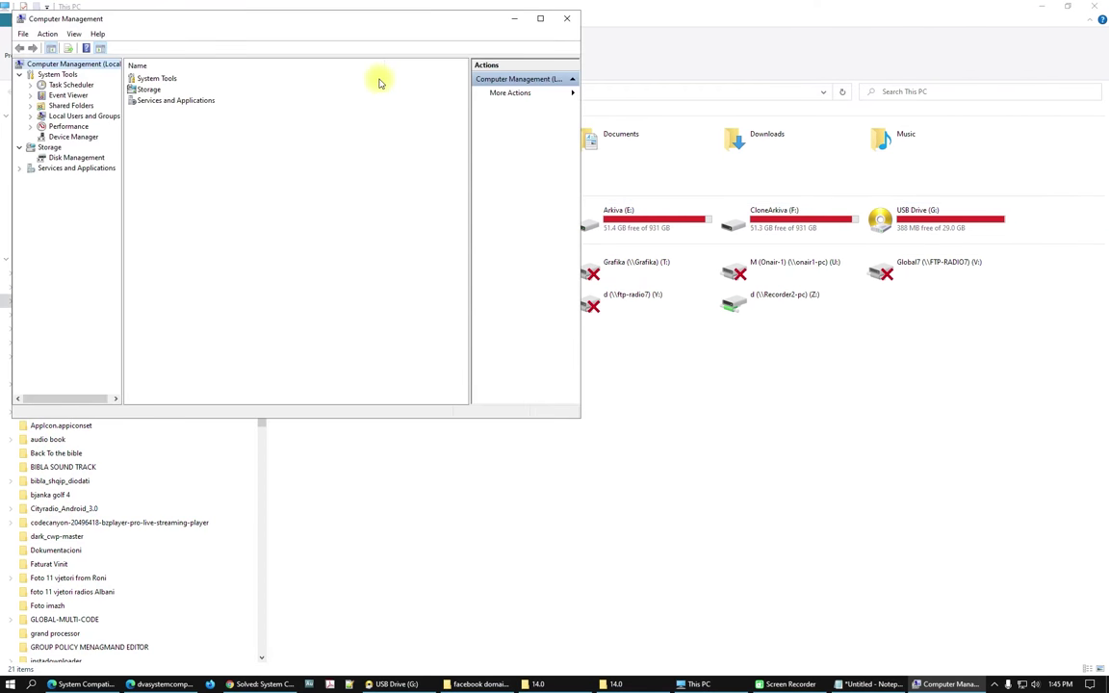
{"action": "left_click", "coordinate": [530, 18]}
{"action": "left_click", "coordinate": [60, 121]}
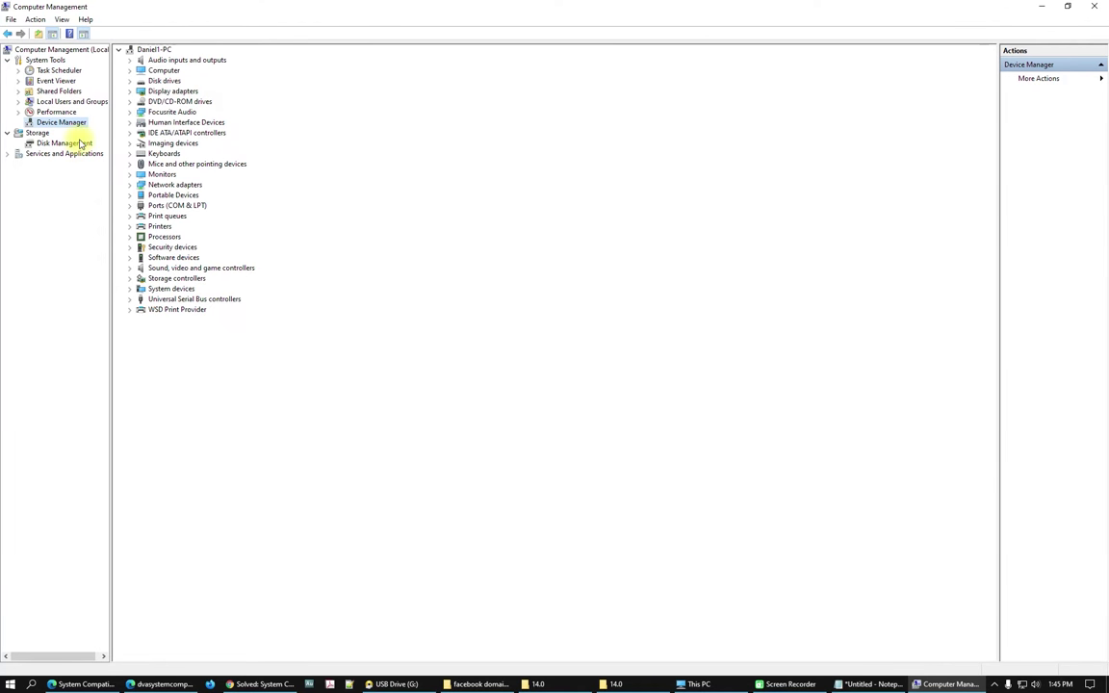
{"action": "left_click", "coordinate": [129, 90]}
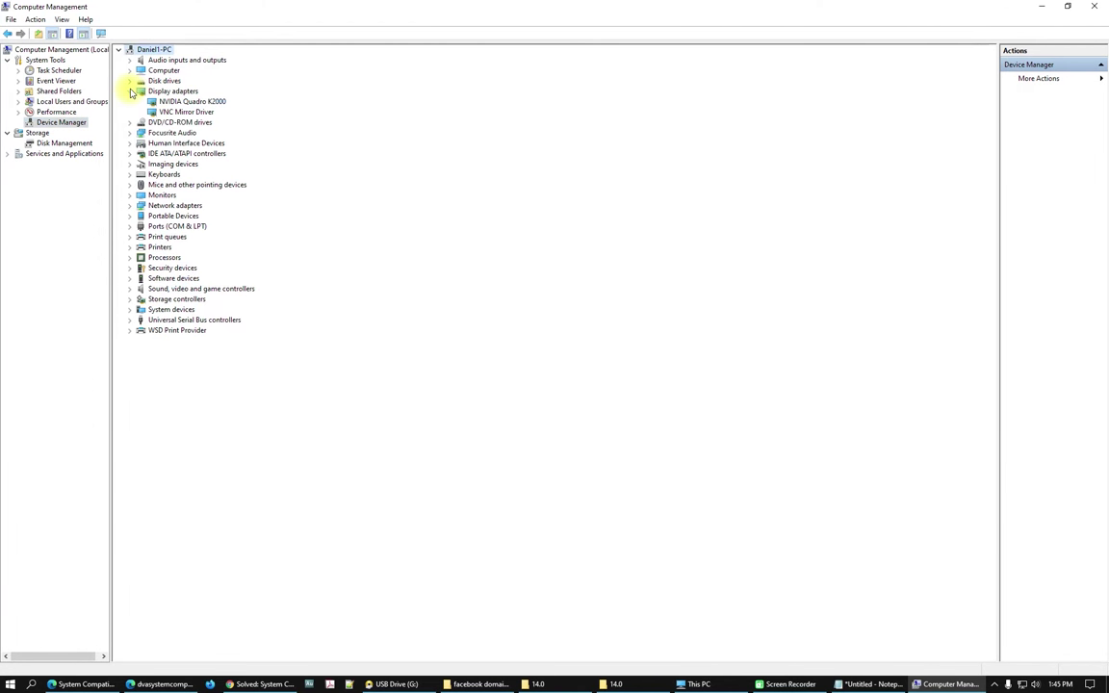
Search automatically for an updated driver for the NVIDIA Quadro K2000 and close the update wizard.
{"action": "left_click", "coordinate": [178, 102]}
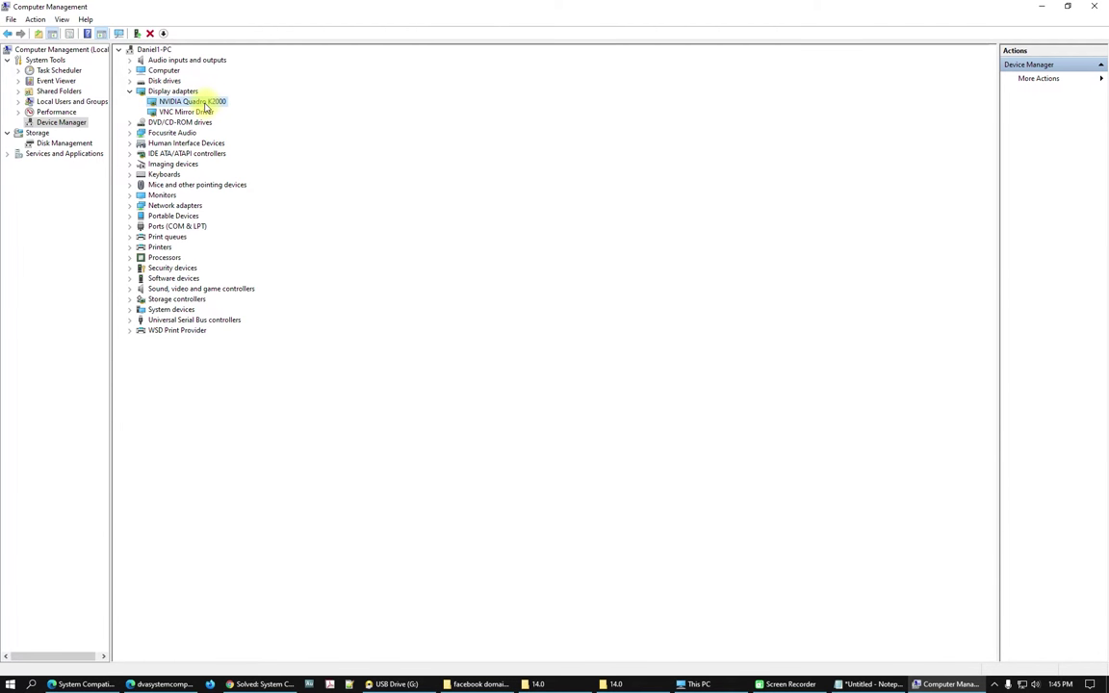
{"action": "right_click", "coordinate": [205, 104]}
{"action": "left_click", "coordinate": [249, 111]}
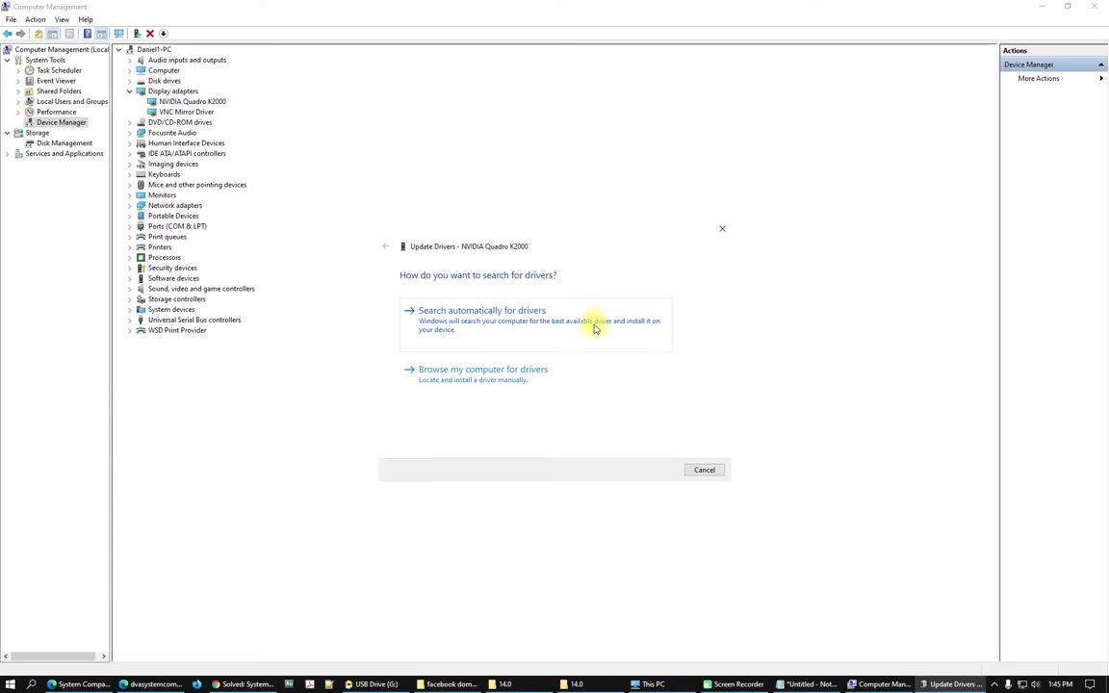
{"action": "left_click", "coordinate": [481, 321]}
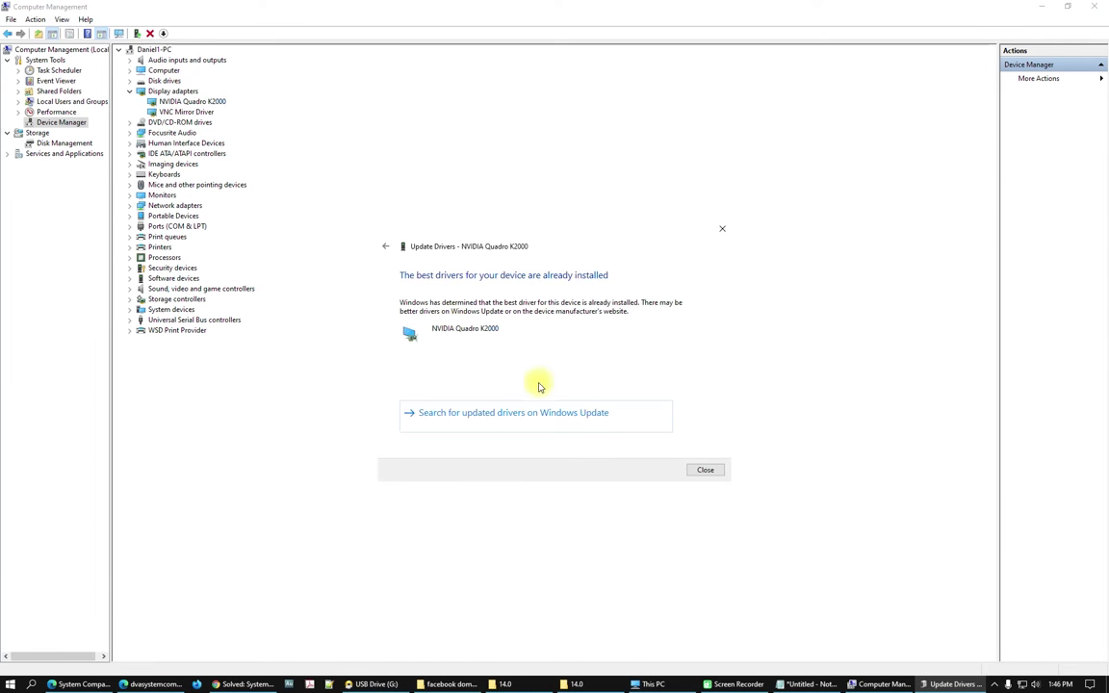
{"action": "left_click", "coordinate": [705, 470]}
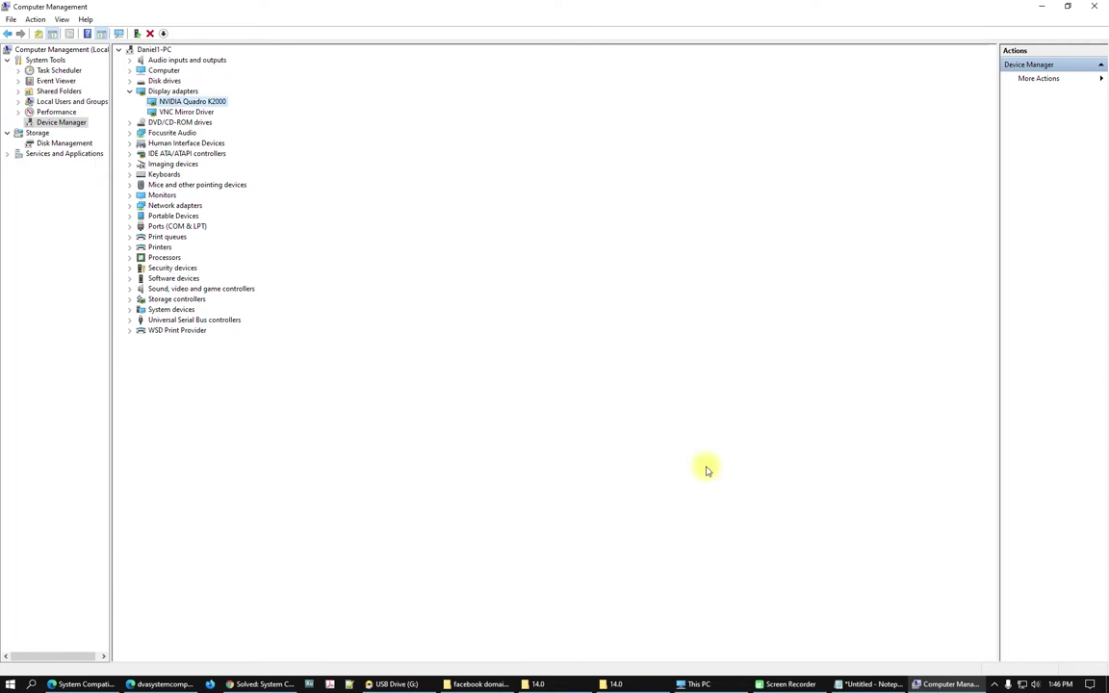
Switch to Chrome and open a new tab.
{"action": "left_click", "coordinate": [255, 684]}
{"action": "key", "text": "ctrl+t"}
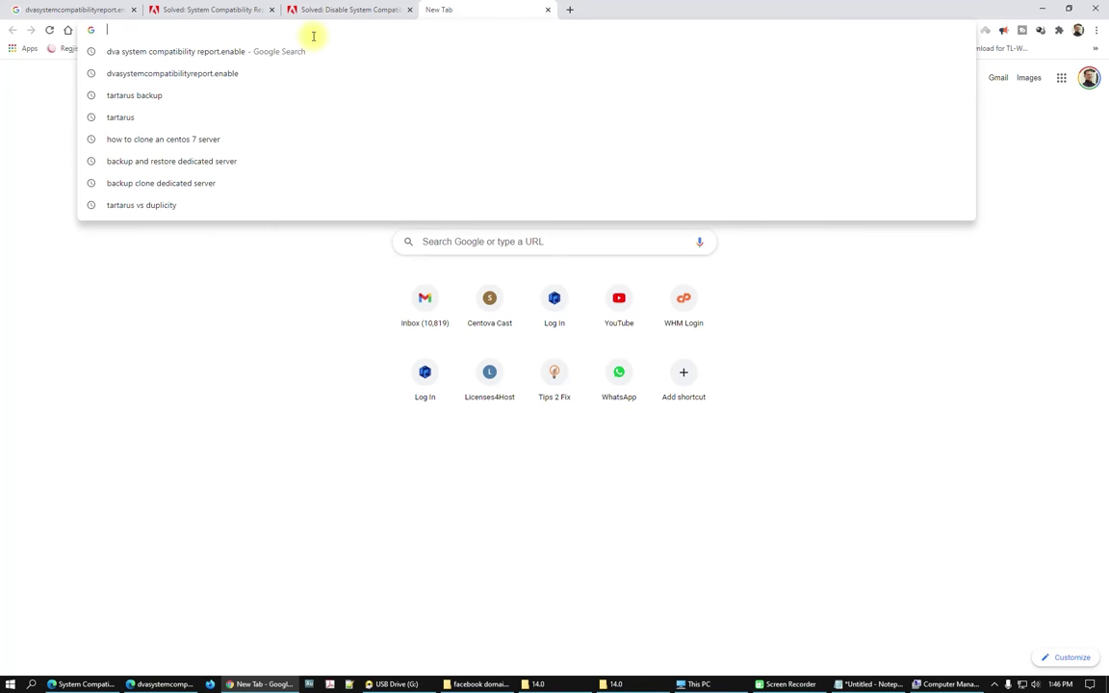
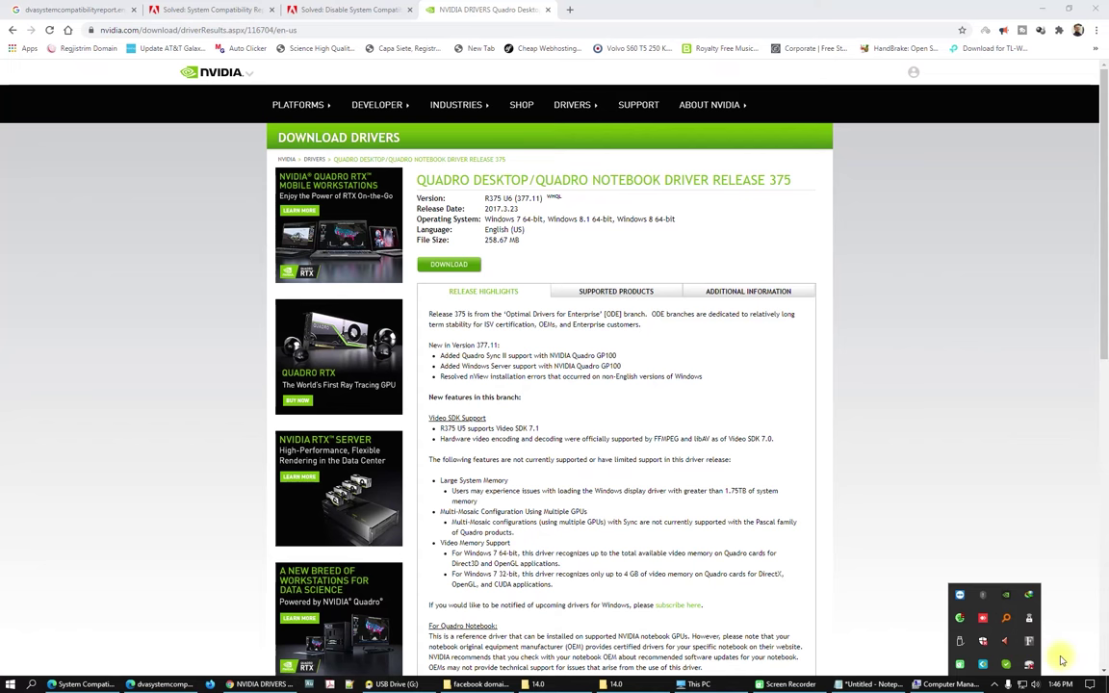
Open the NVIDIA Control Panel, view the installed driver version in System Information, and return to Chrome.
{"action": "left_click", "coordinate": [1009, 600]}
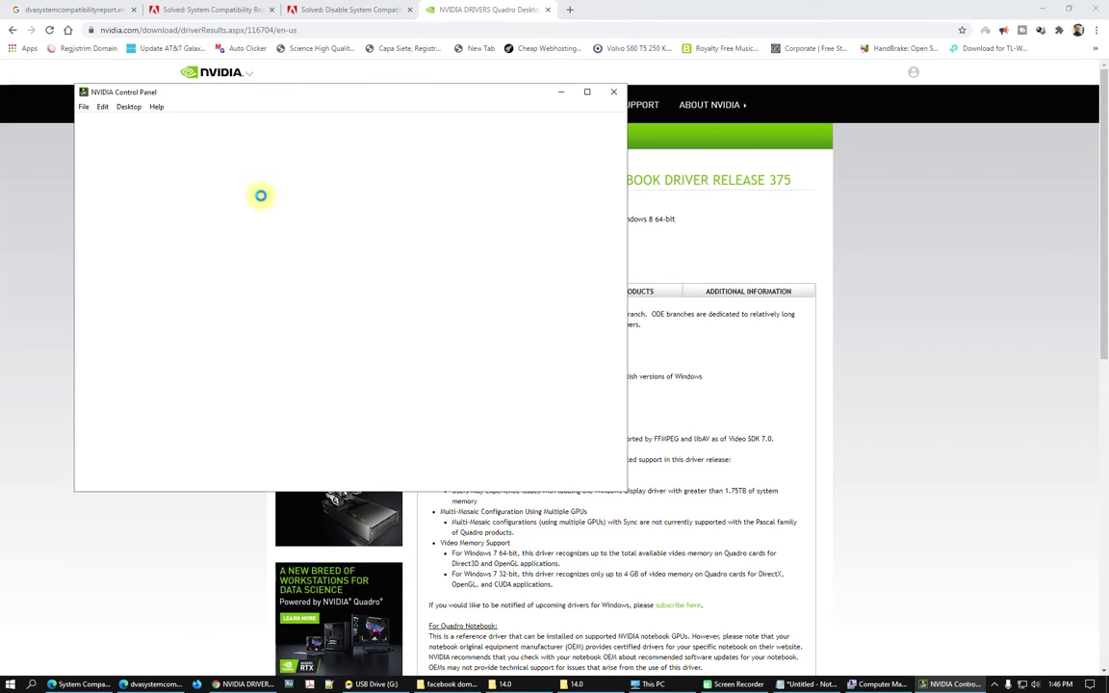
{"action": "left_click", "coordinate": [122, 480]}
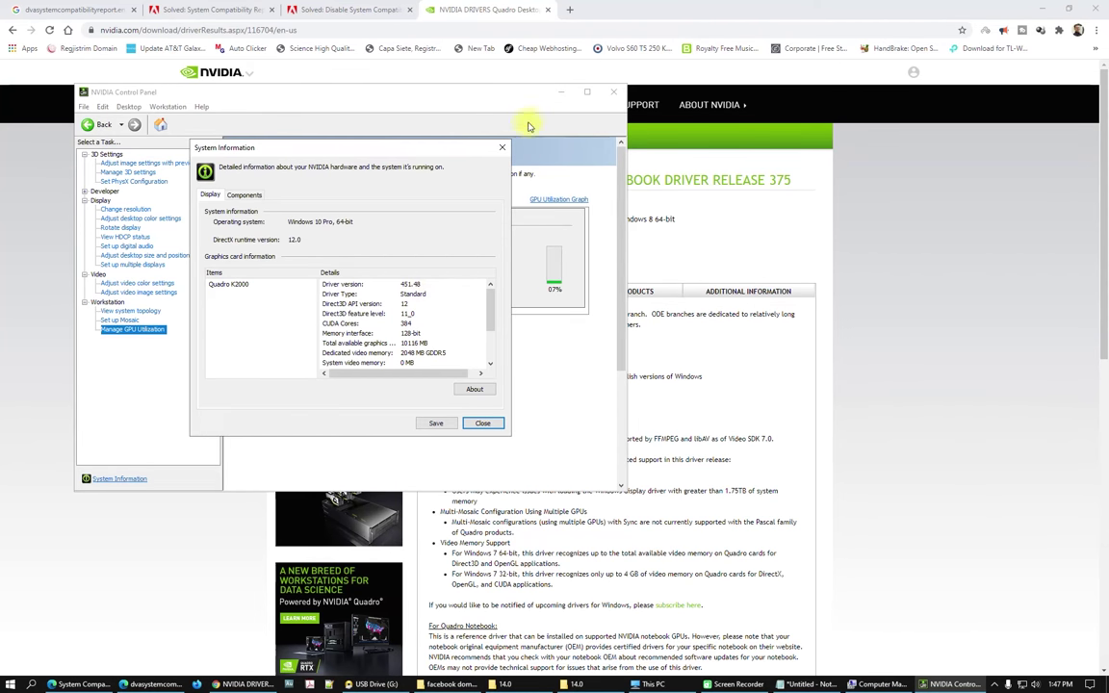
{"action": "left_click", "coordinate": [496, 6]}
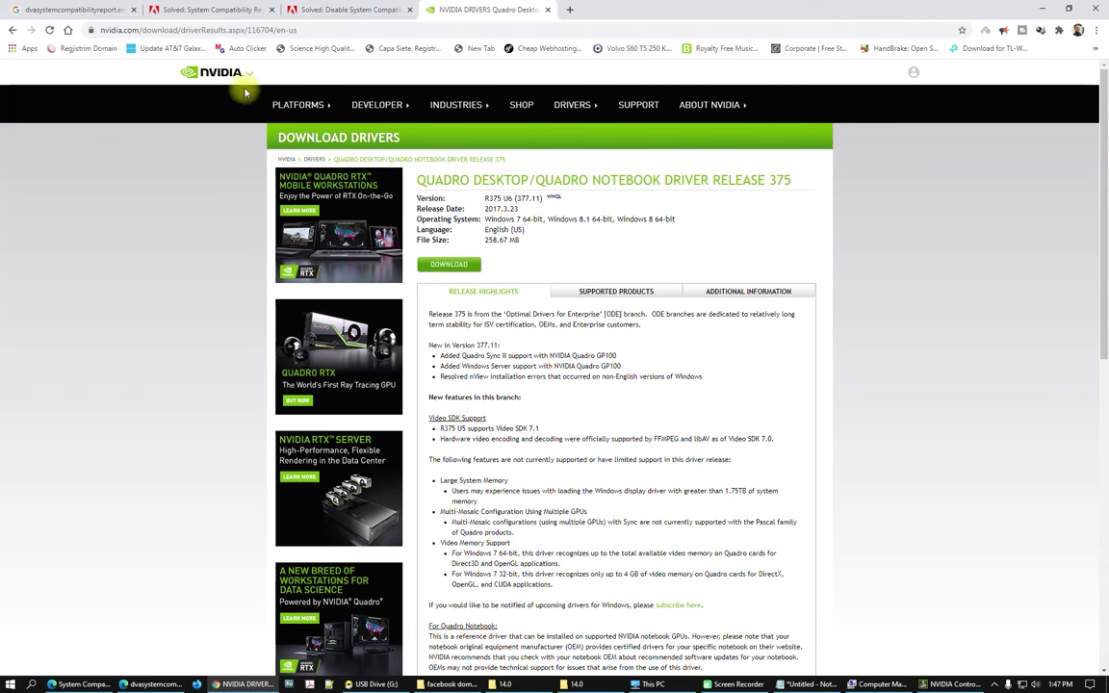
Open NVIDIA's page for all drivers and set the product type to Quadro and the series to Quadro Series.
{"action": "mouse_move", "coordinate": [404, 107]}
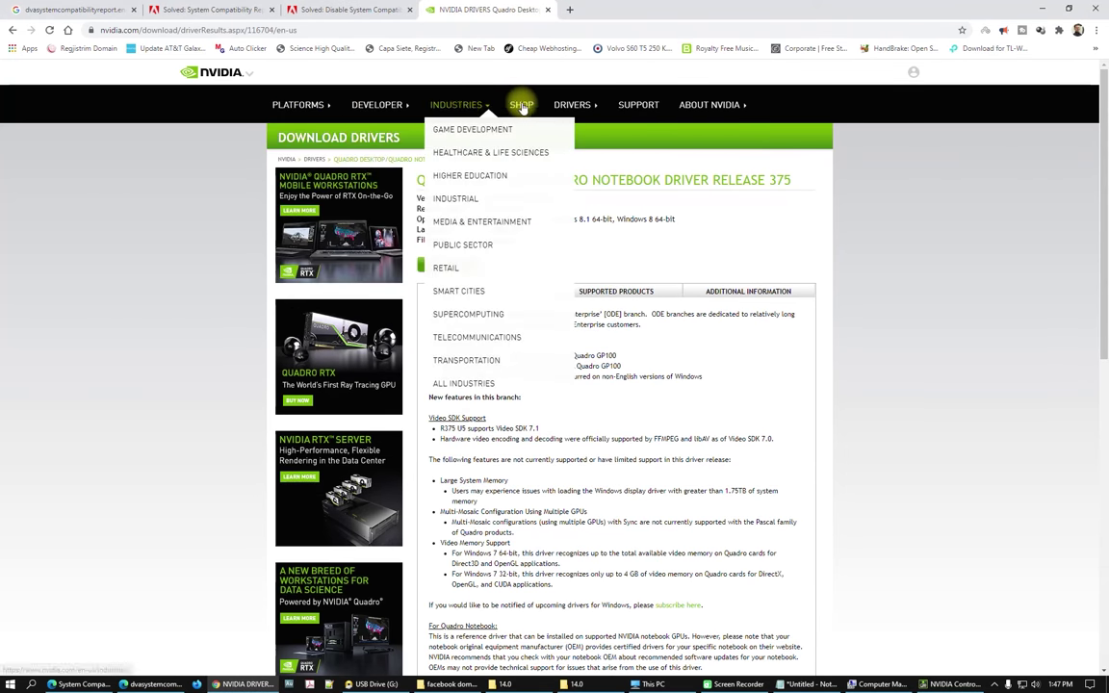
{"action": "mouse_move", "coordinate": [577, 104]}
{"action": "left_click", "coordinate": [590, 151]}
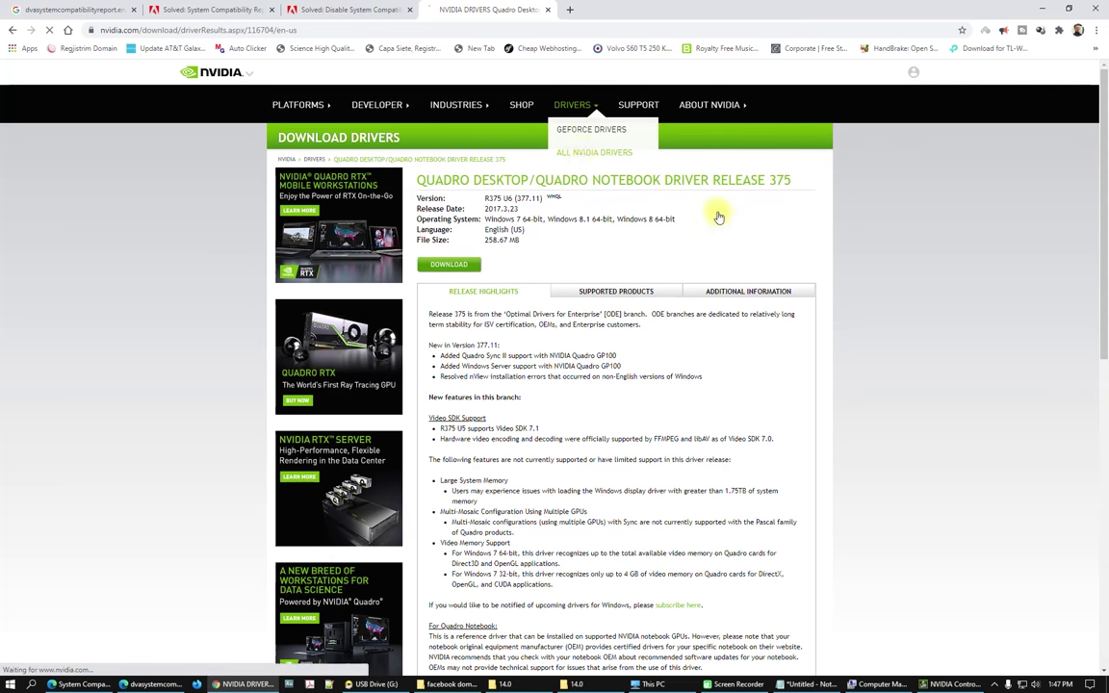
{"action": "left_click", "coordinate": [565, 212]}
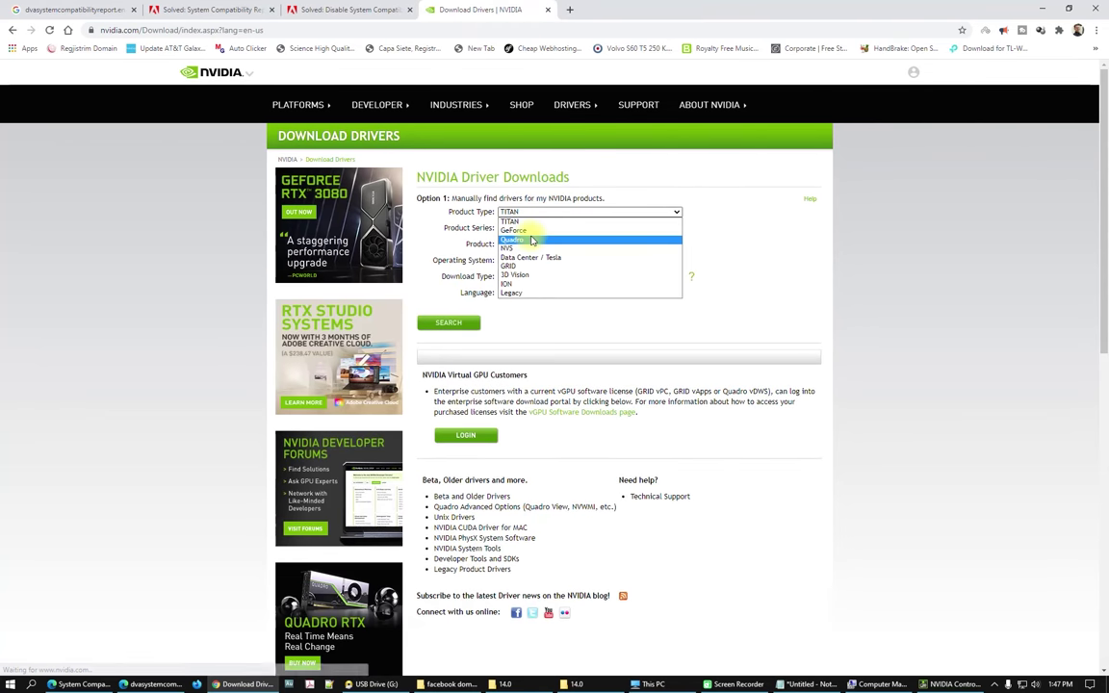
{"action": "left_click", "coordinate": [558, 239]}
{"action": "left_click", "coordinate": [538, 228]}
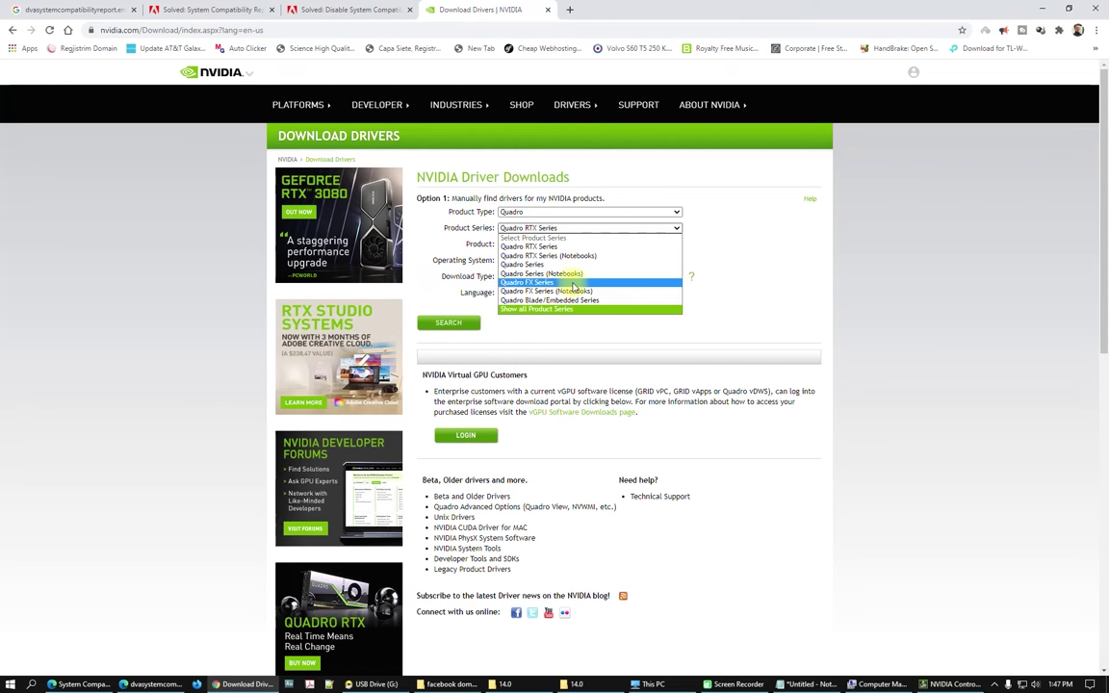
{"action": "left_click", "coordinate": [584, 265]}
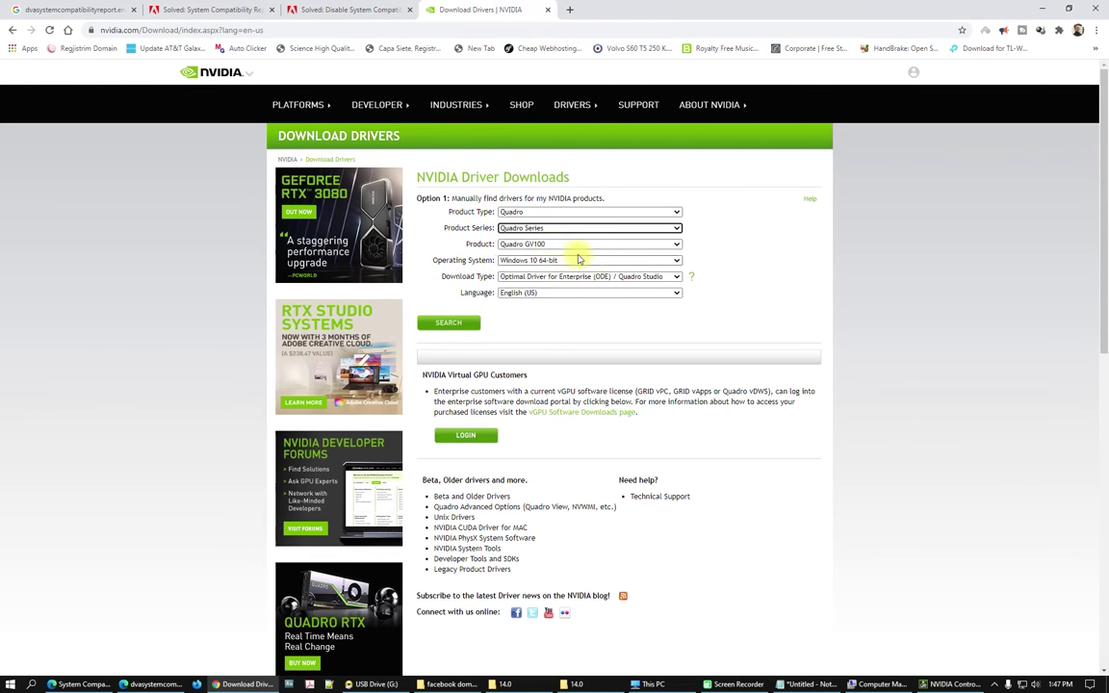
Choose Quadro K2000 with the Optimal Driver for Enterprise (ODE) / Quadro Studio download type and search for its driver.
{"action": "left_click", "coordinate": [565, 244]}
{"action": "scroll", "coordinate": [568, 380], "scroll_direction": "down", "scroll_amount": 3}
{"action": "left_click", "coordinate": [545, 352]}
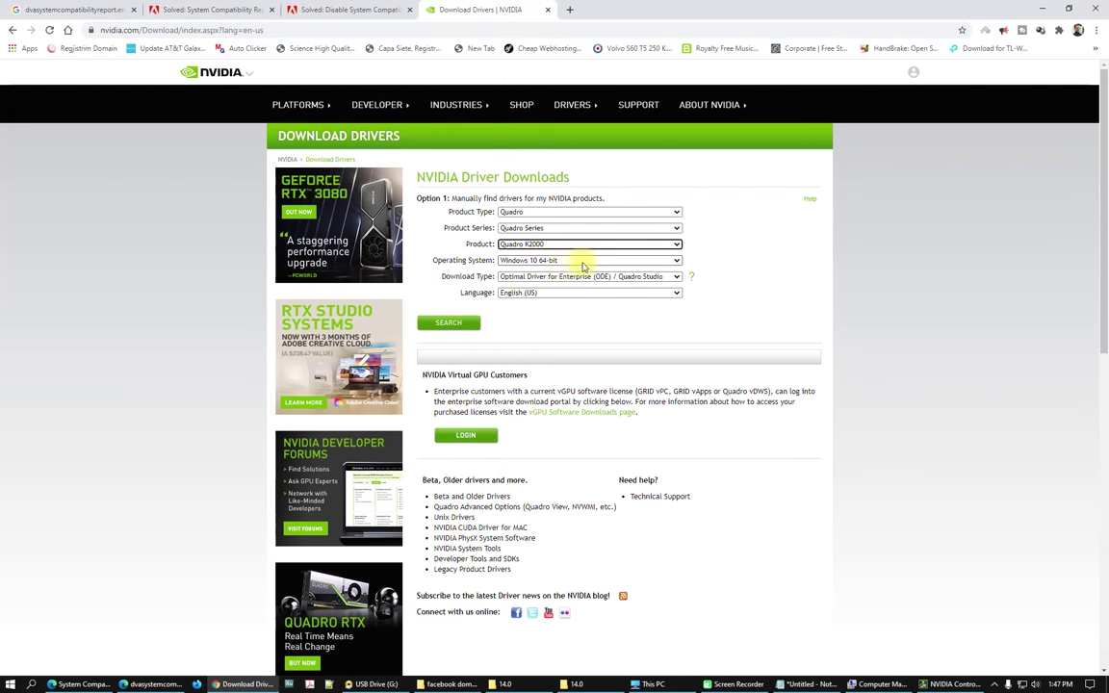
{"action": "left_click", "coordinate": [576, 277]}
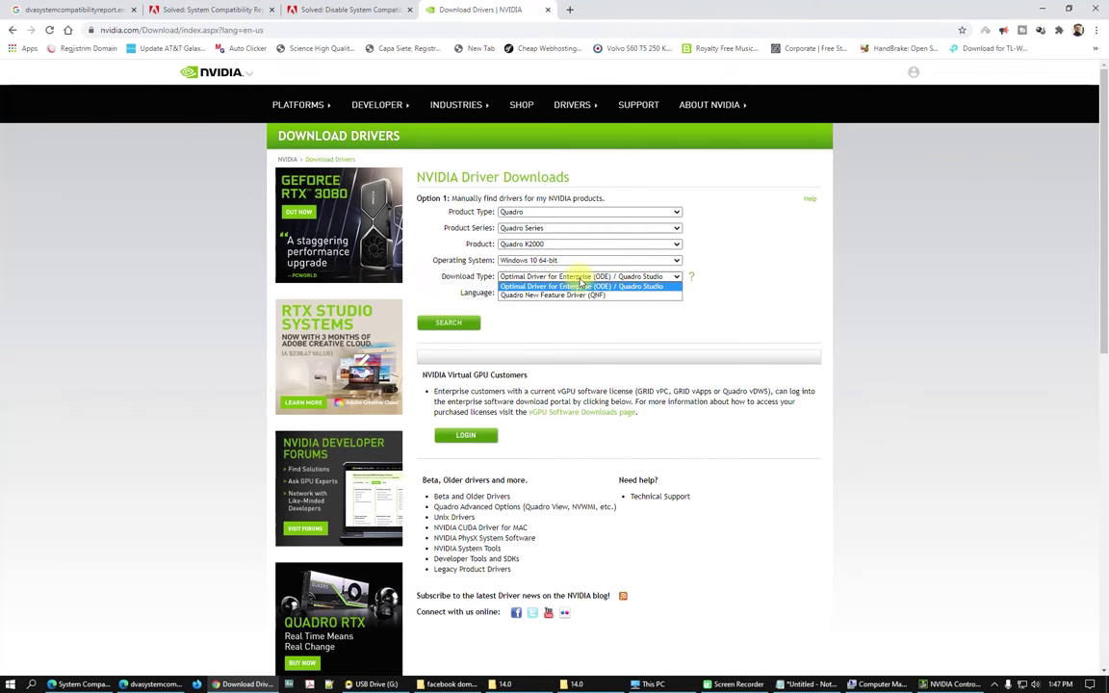
{"action": "left_click", "coordinate": [580, 286]}
{"action": "left_click", "coordinate": [446, 326]}
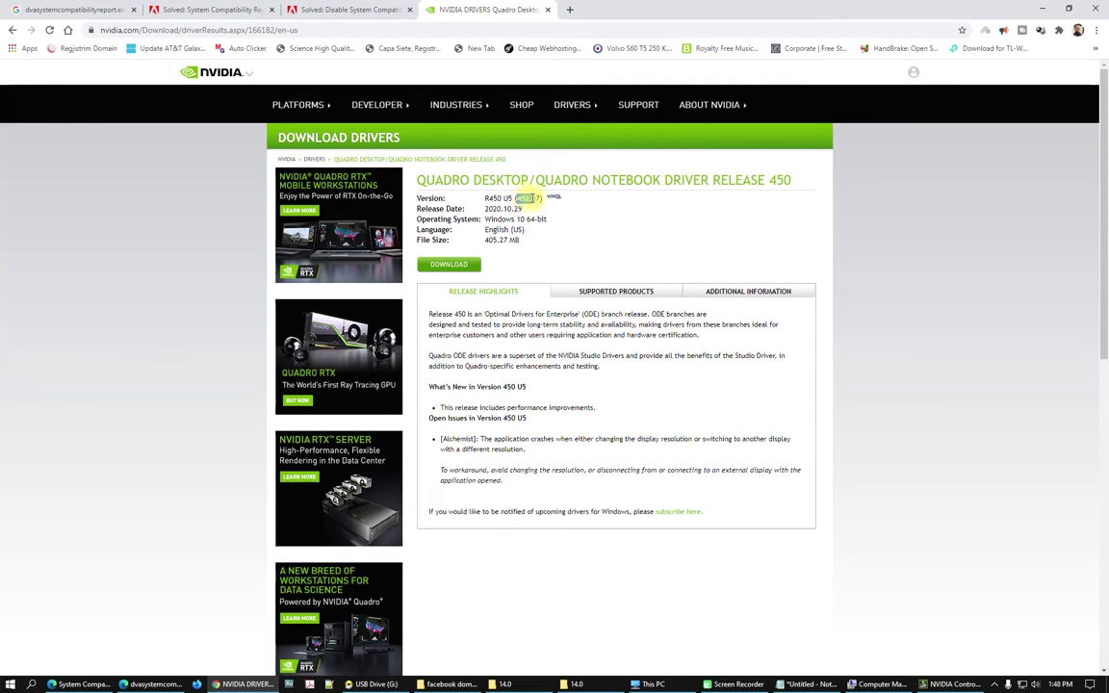
Compare the driver version offered on the NVIDIA page with the installed version in System Information.
{"action": "left_click_drag", "start_coordinate": [534, 197], "coordinate": [537, 199]}
{"action": "left_click", "coordinate": [534, 199]}
{"action": "key", "text": "alt+Tab"}
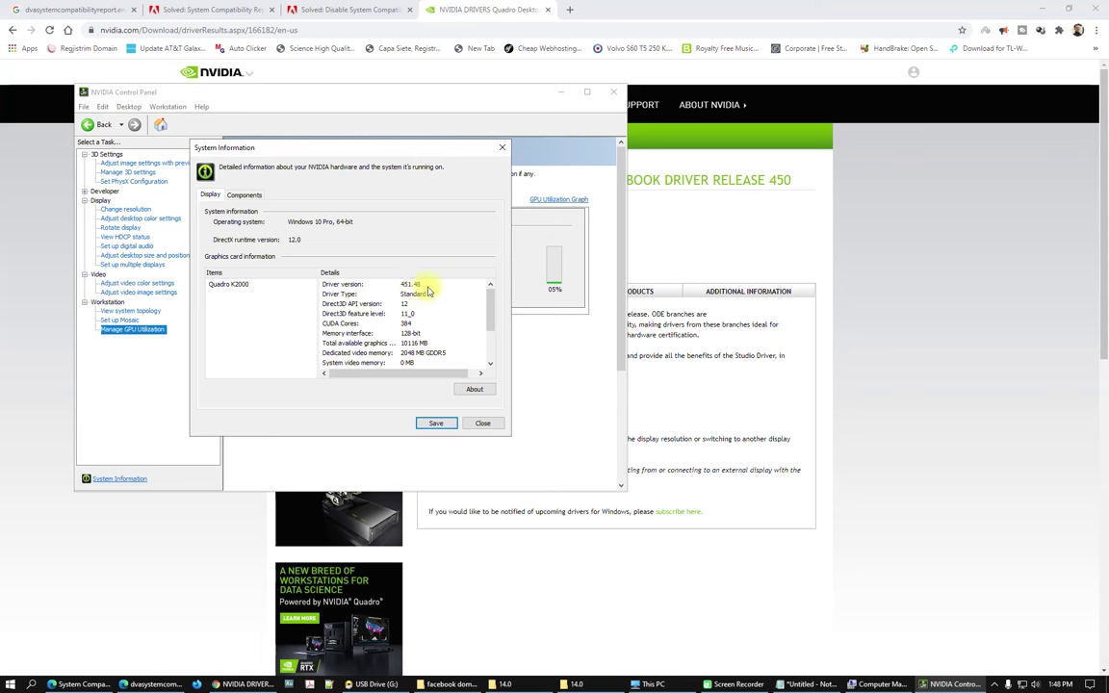
Download the 452.57 Quadro driver from the NVIDIA page, skipping the registration form and agreeing to the license.
{"action": "left_click", "coordinate": [706, 182]}
{"action": "left_click", "coordinate": [441, 265]}
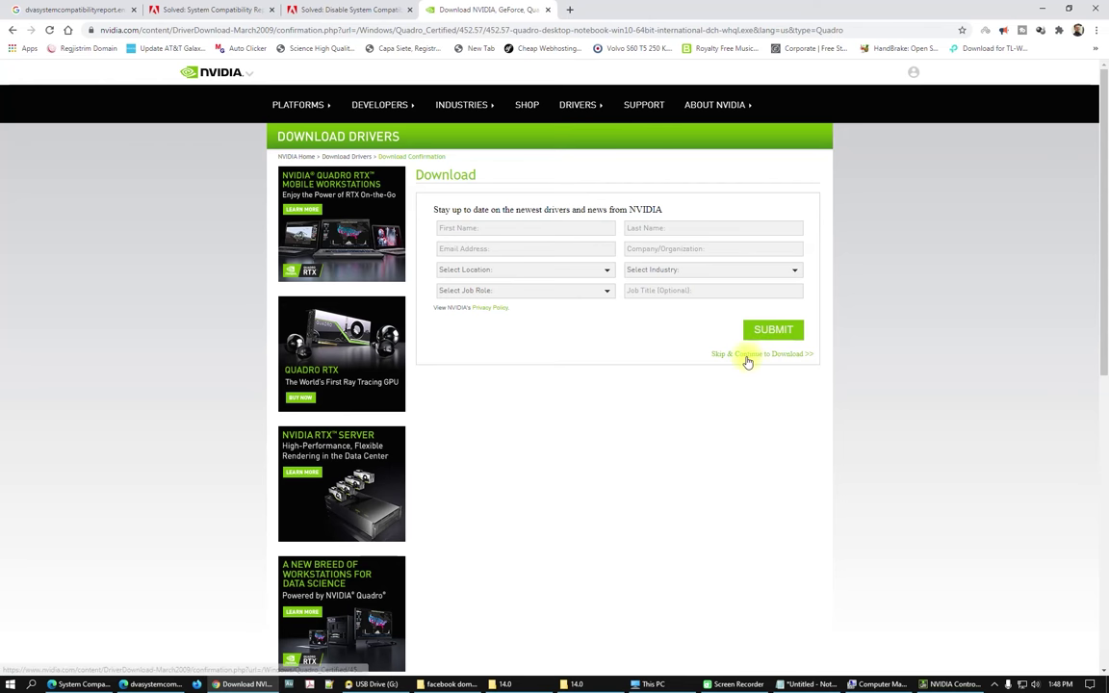
{"action": "left_click", "coordinate": [748, 355]}
{"action": "left_click", "coordinate": [525, 249]}
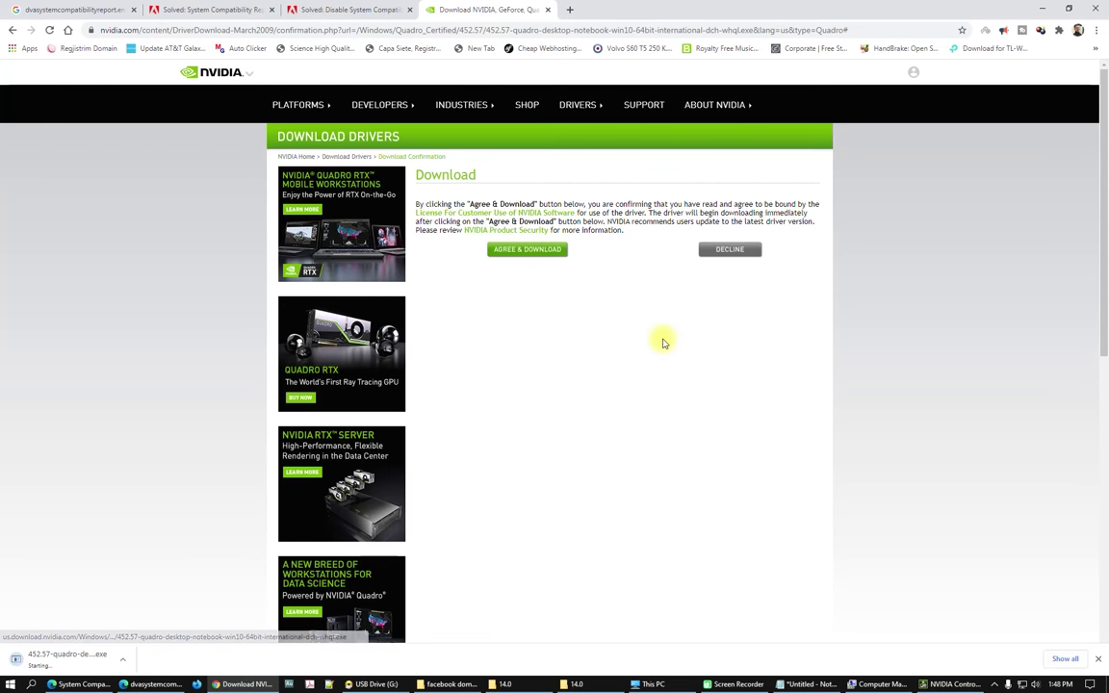
Run the downloaded 452.57 Quadro driver package and extract it to C:\NVIDIA\DisplayDriver\452.57\Win10-DCH_64\International.
{"action": "right_click", "coordinate": [62, 655]}
{"action": "left_click", "coordinate": [119, 633]}
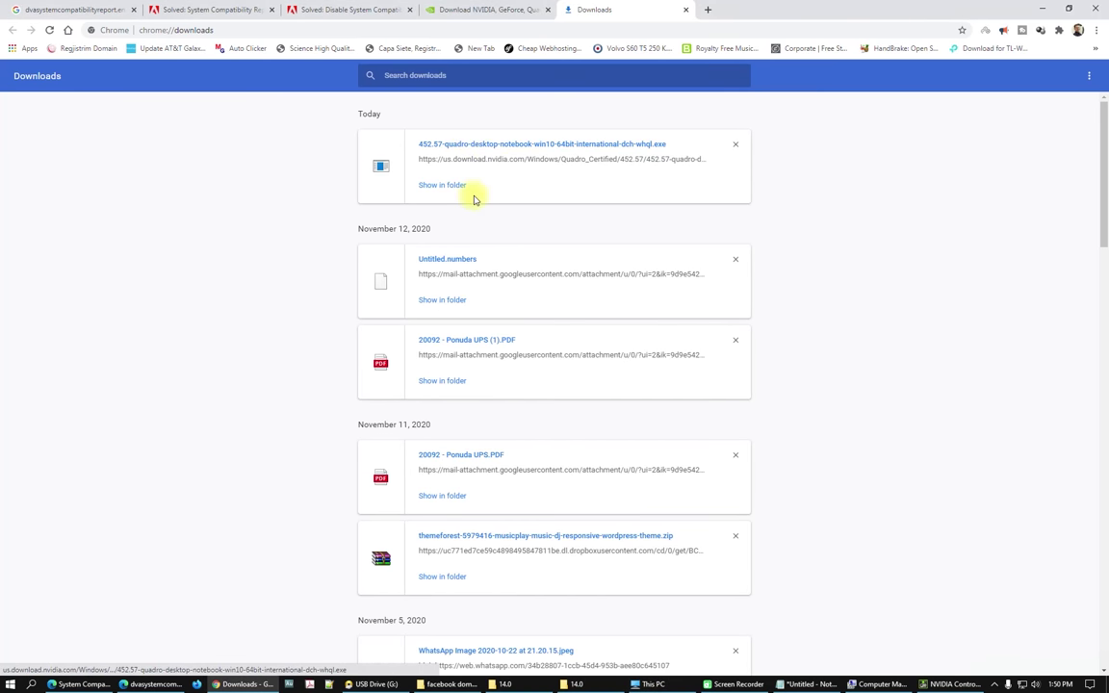
{"action": "left_click", "coordinate": [489, 147]}
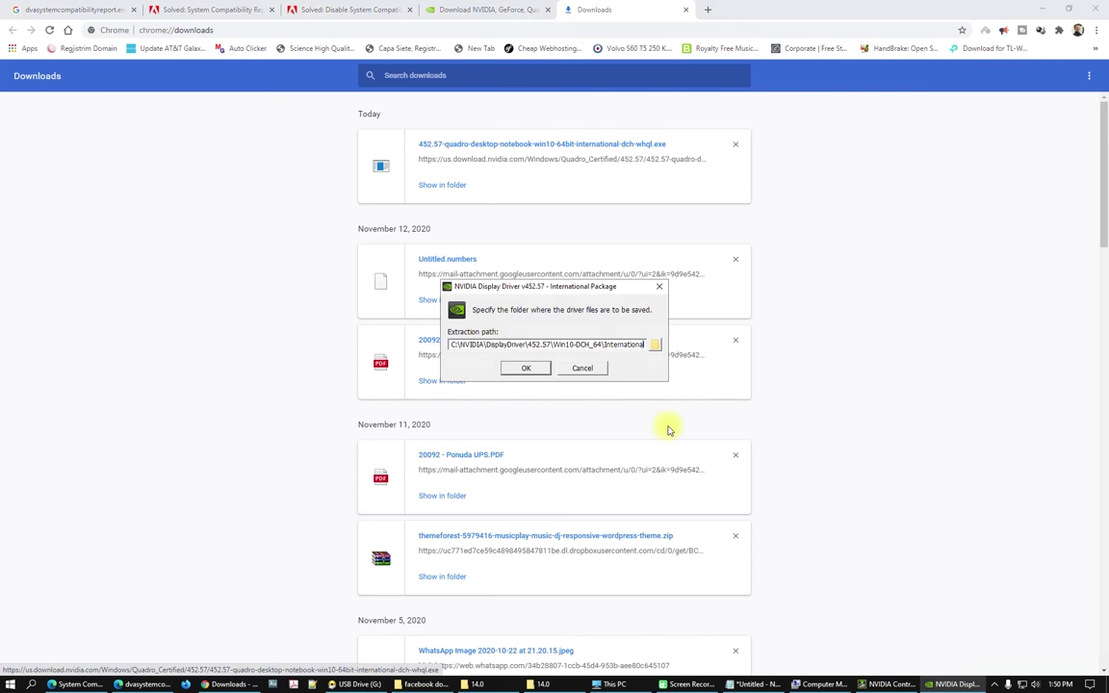
{"action": "left_click", "coordinate": [532, 365]}
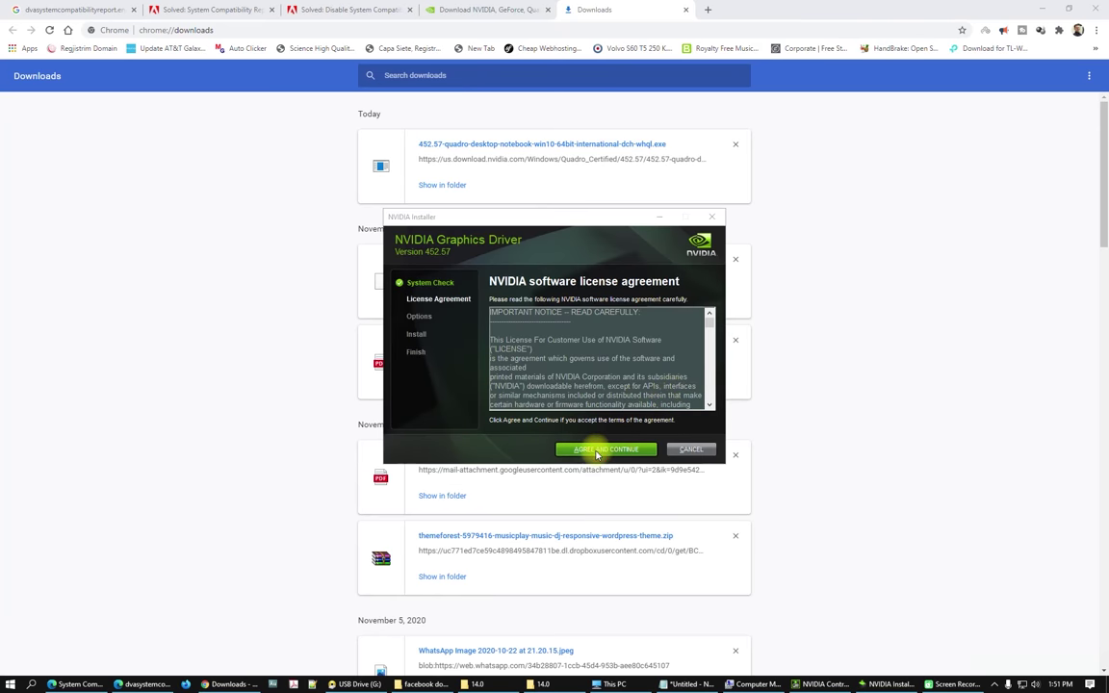
Accept the NVIDIA software license agreement in the installer and minimize the browser window.
{"action": "left_click", "coordinate": [594, 449]}
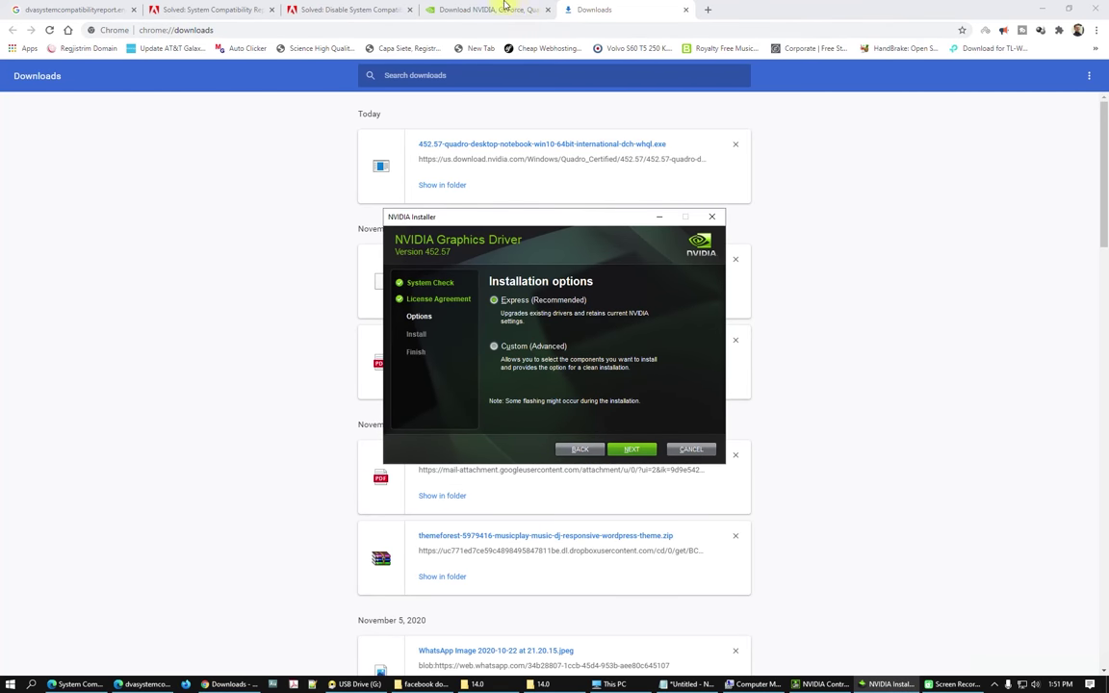
{"action": "left_click", "coordinate": [1041, 9]}
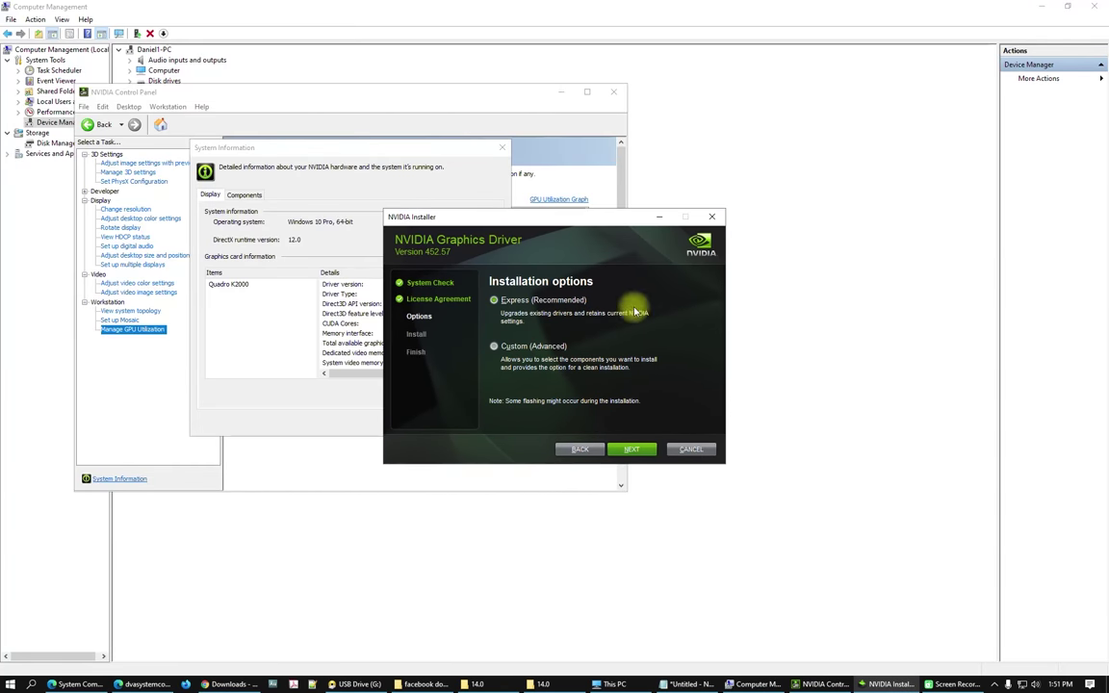
Start the Express installation of the 452.57 graphics driver and close the System Information and NVIDIA Control Panel windows.
{"action": "left_click_drag", "start_coordinate": [581, 219], "coordinate": [641, 190]}
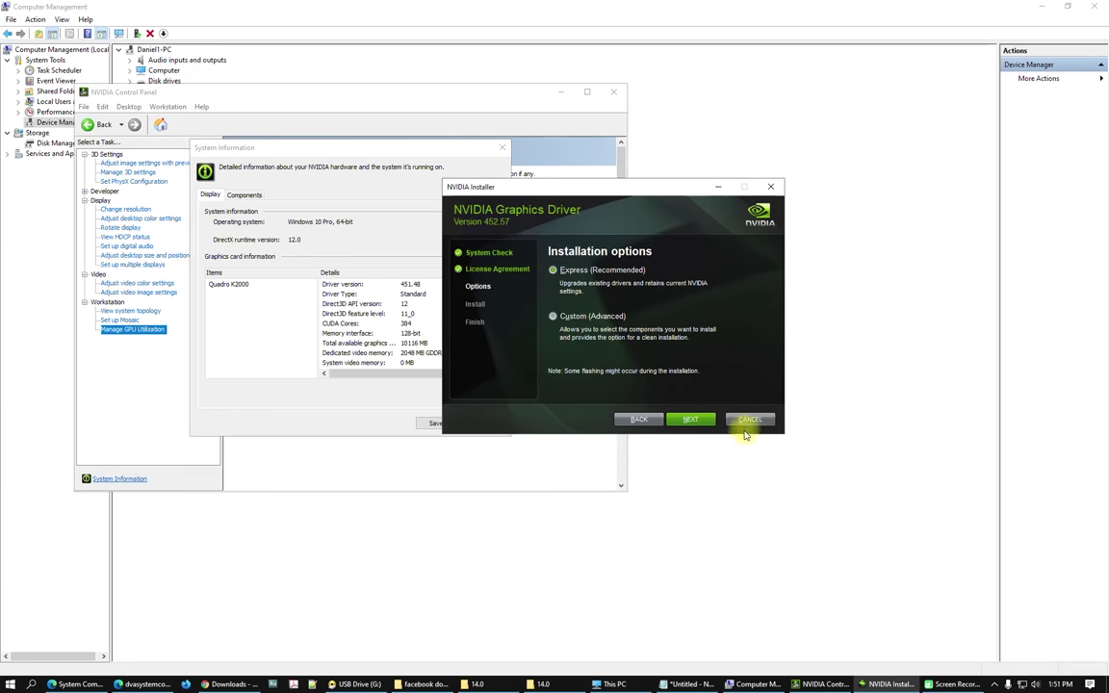
{"action": "left_click", "coordinate": [692, 420]}
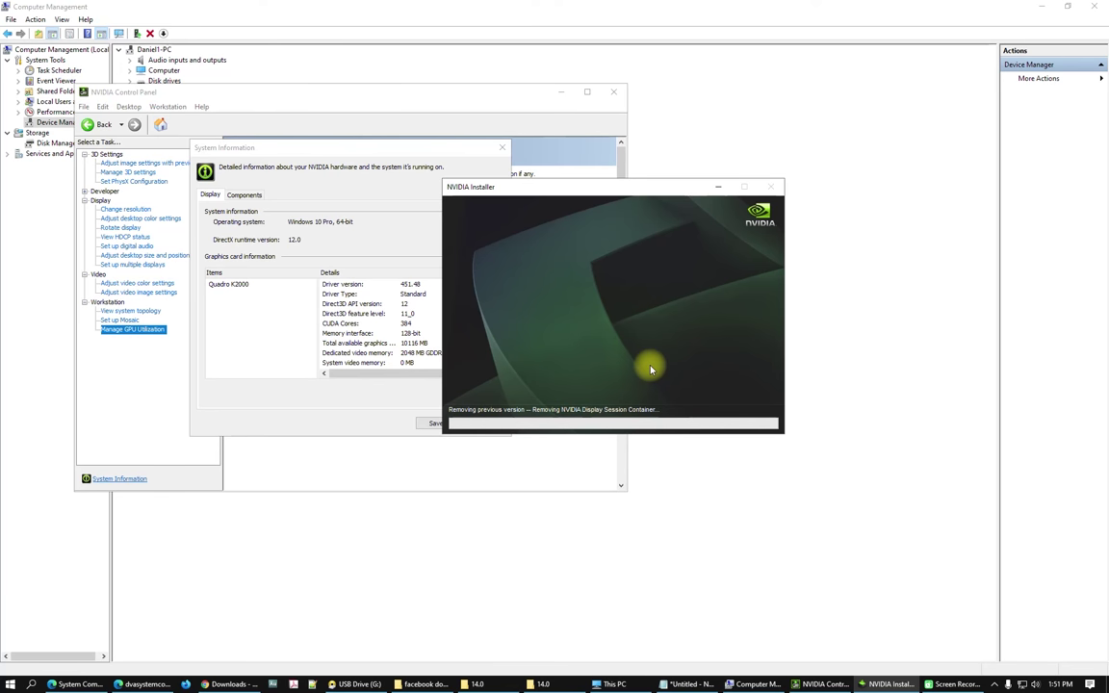
{"action": "left_click", "coordinate": [416, 242]}
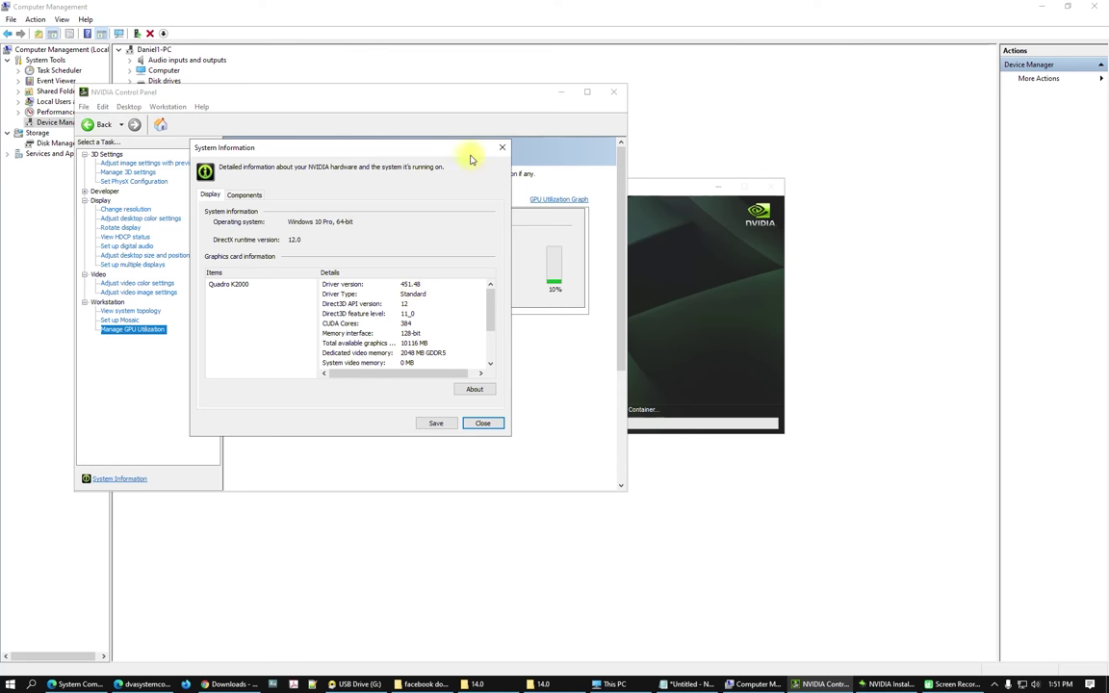
{"action": "left_click_drag", "start_coordinate": [404, 154], "coordinate": [351, 154]}
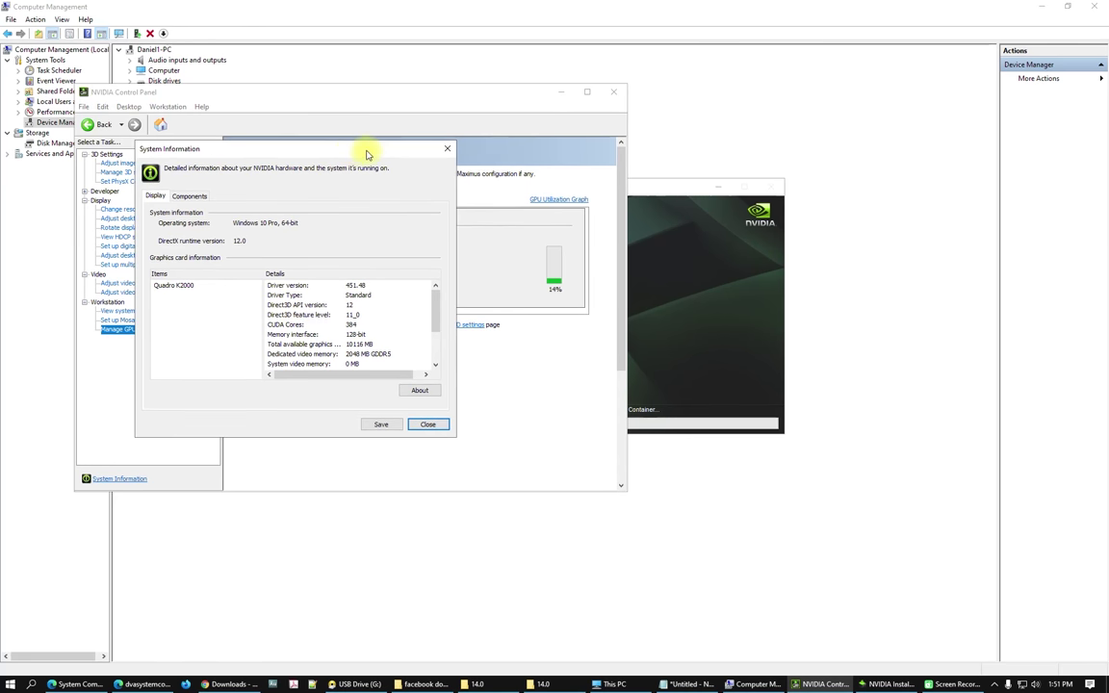
{"action": "left_click", "coordinate": [448, 151]}
{"action": "left_click", "coordinate": [613, 91]}
{"action": "left_click_drag", "start_coordinate": [608, 193], "coordinate": [615, 186]}
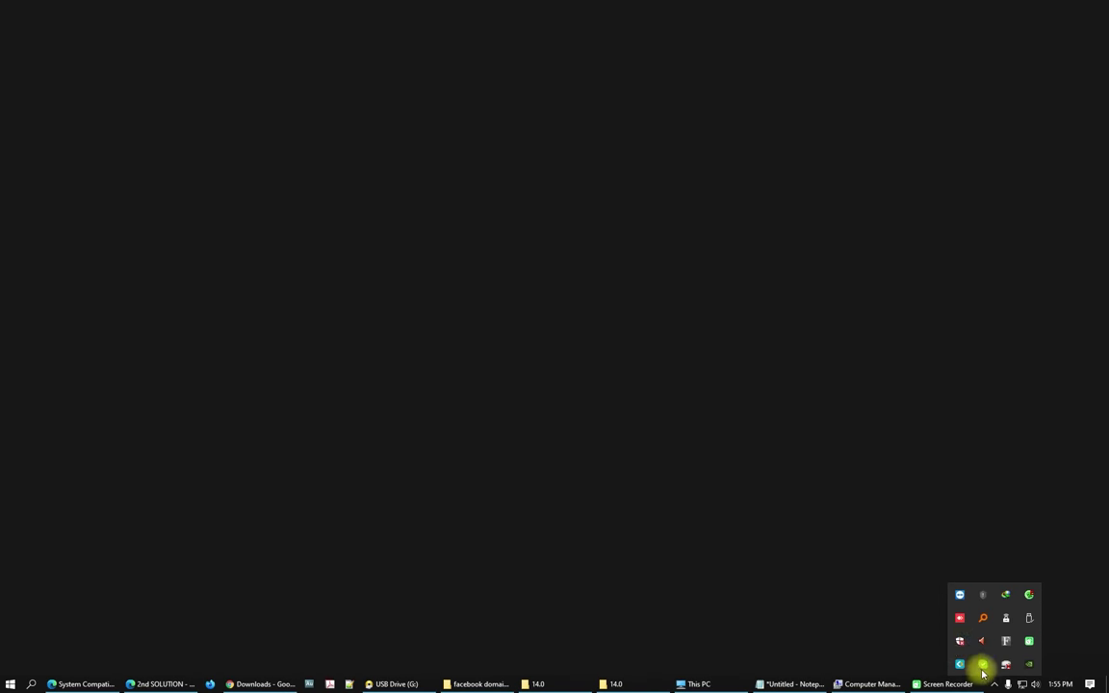
Open the newly installed NVIDIA Control Panel and agree to its software license agreement.
{"action": "left_click", "coordinate": [9, 683]}
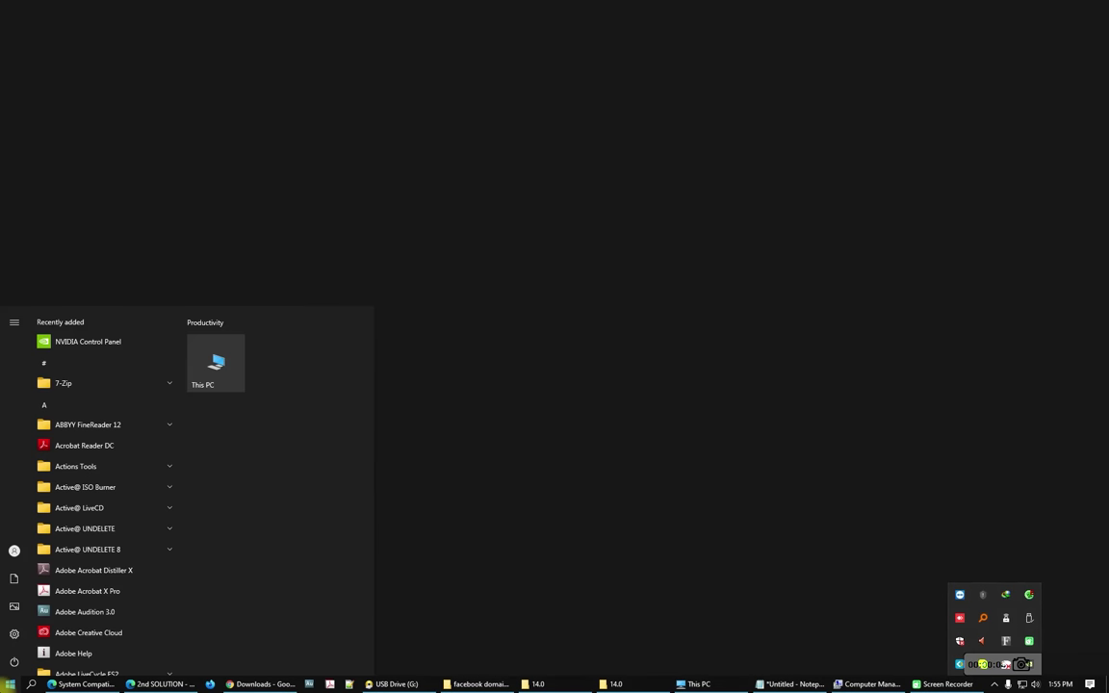
{"action": "left_click", "coordinate": [93, 343]}
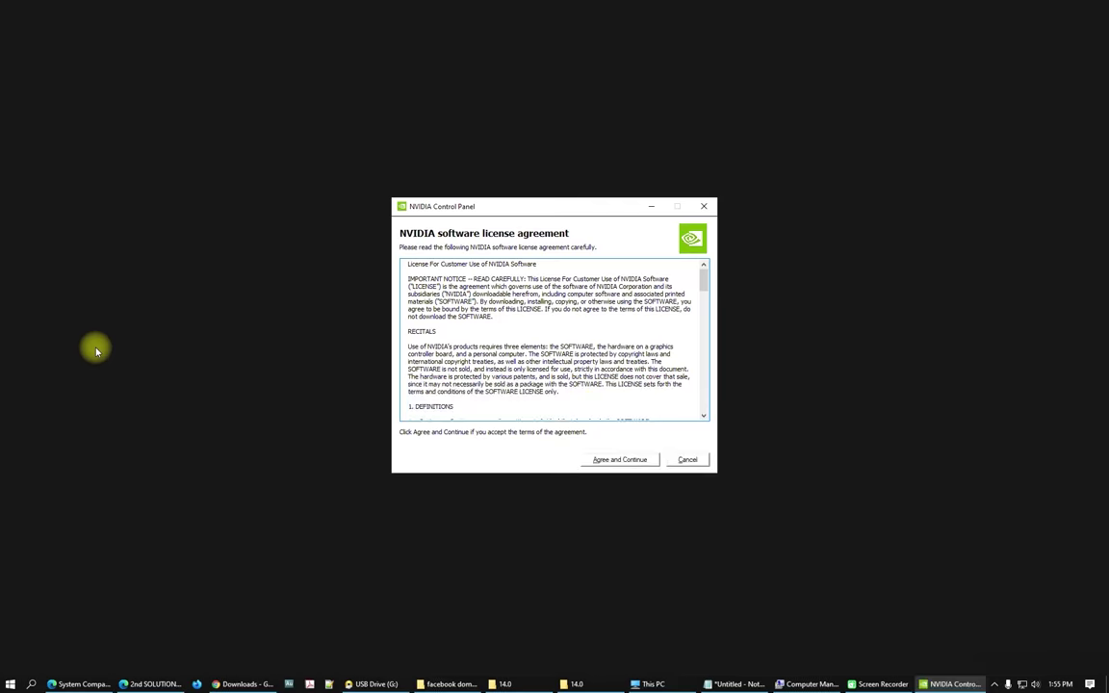
{"action": "left_click", "coordinate": [687, 462]}
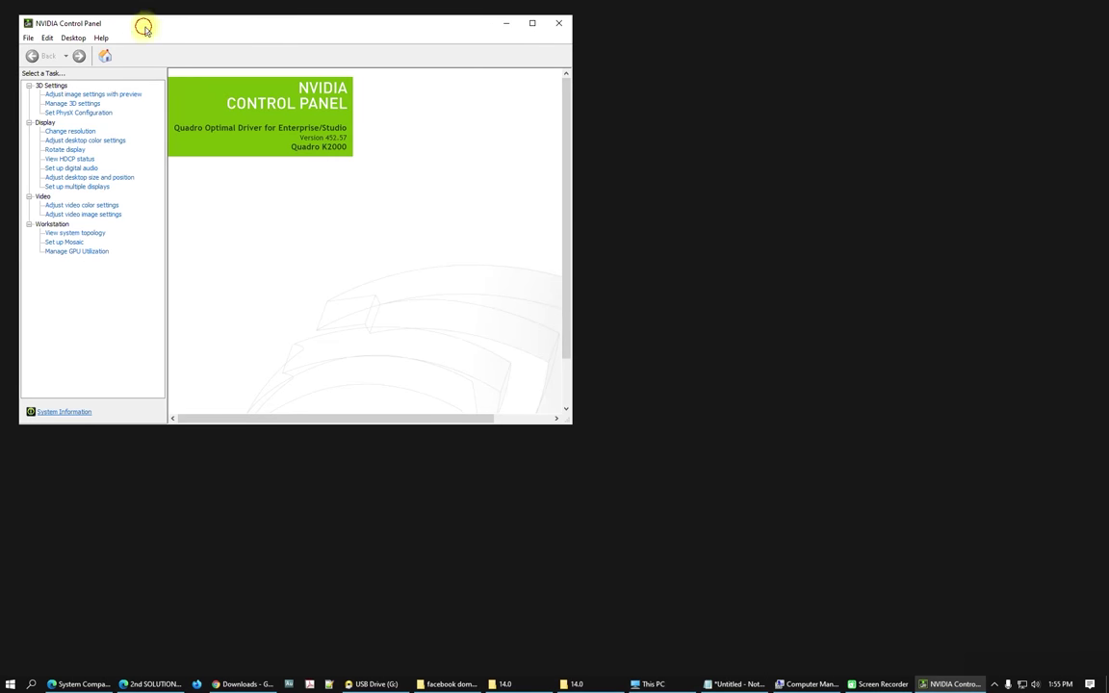
Check the installed Quadro driver version in NVIDIA Control Panel and close the window.
{"action": "left_click_drag", "start_coordinate": [143, 27], "coordinate": [197, 155]}
{"action": "left_click", "coordinate": [153, 169]}
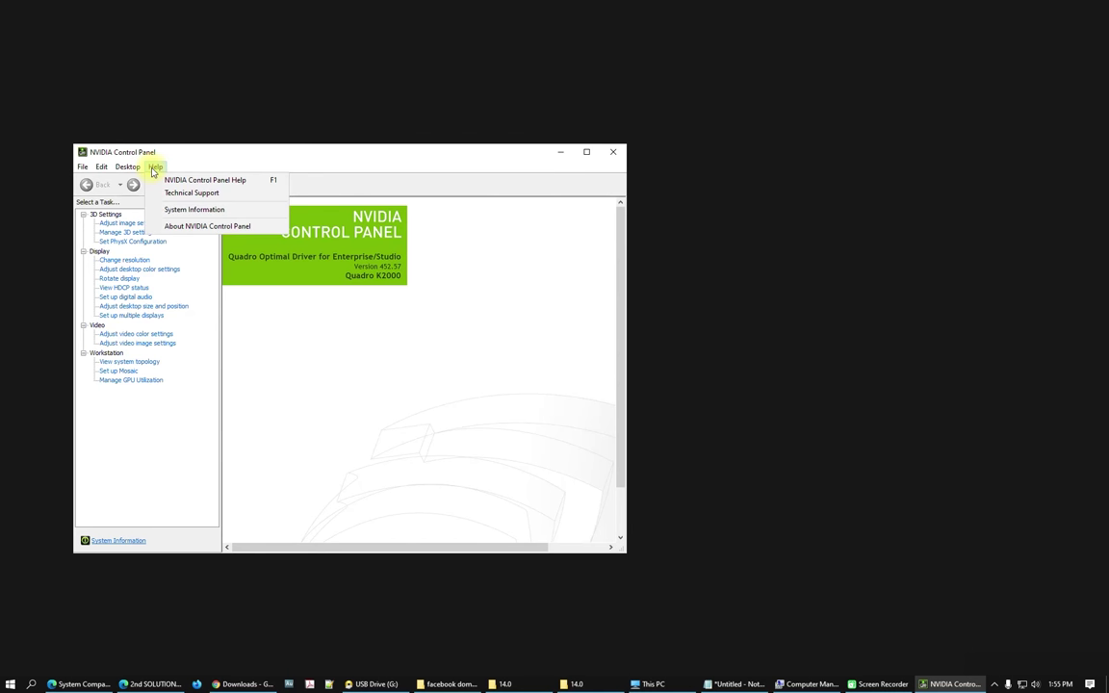
{"action": "left_click", "coordinate": [383, 269]}
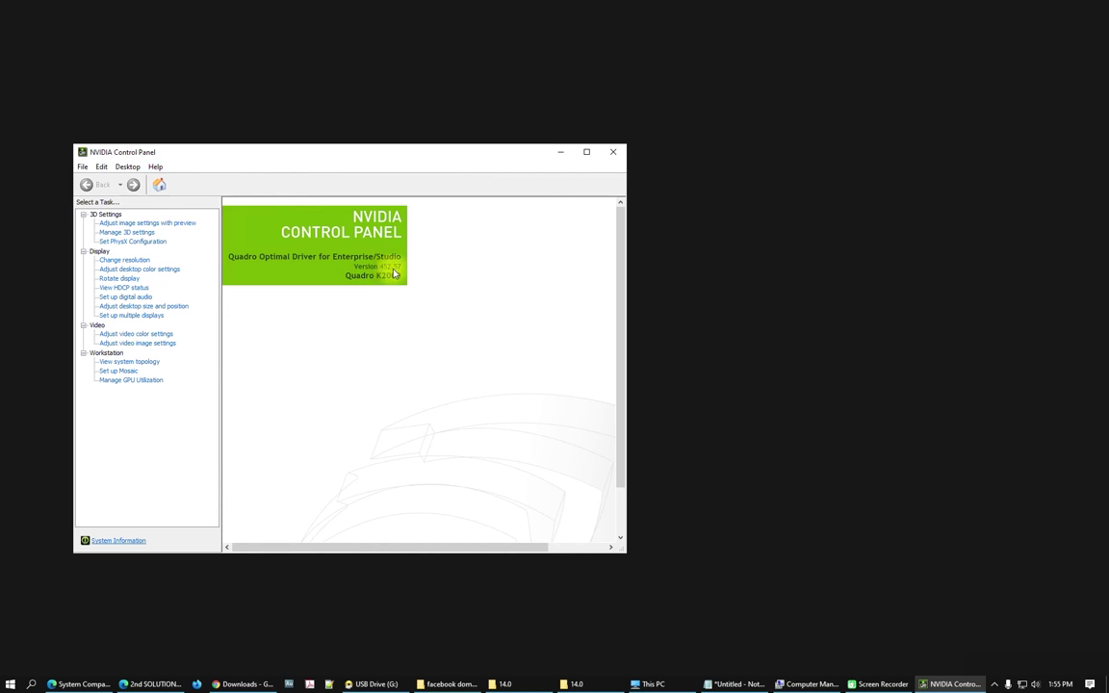
{"action": "left_click", "coordinate": [606, 151]}
Launch Adobe Premiere Pro 2020 to check whether the System Compatibility Report still appears at startup.
{"action": "key", "text": "super"}
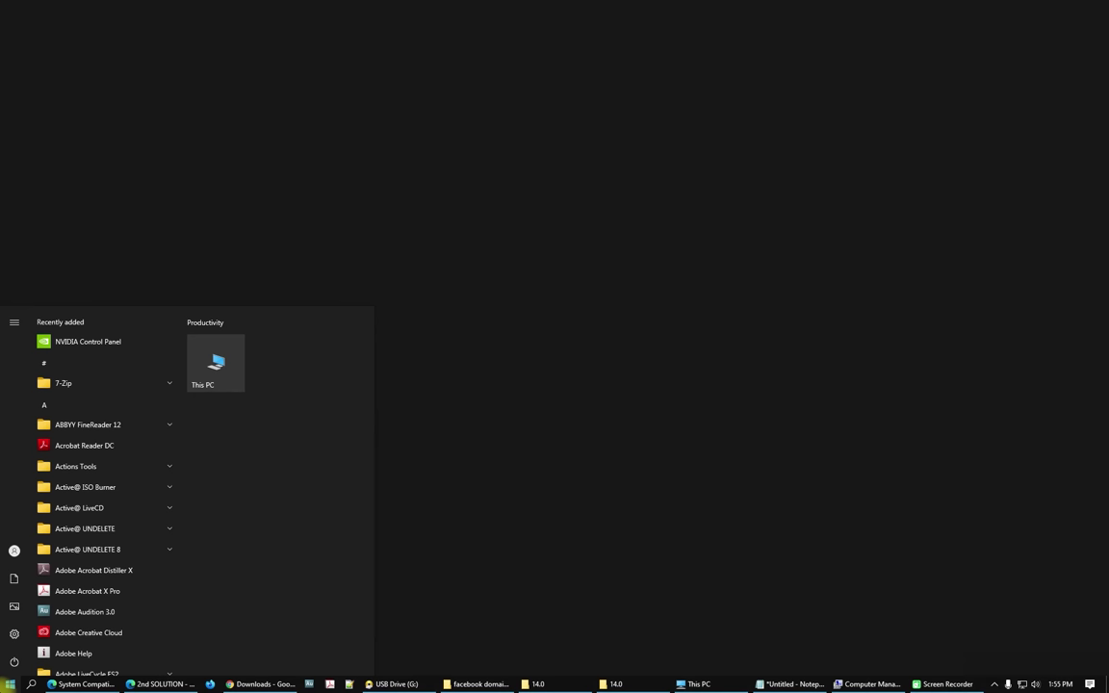
{"action": "type", "text": "pre"}
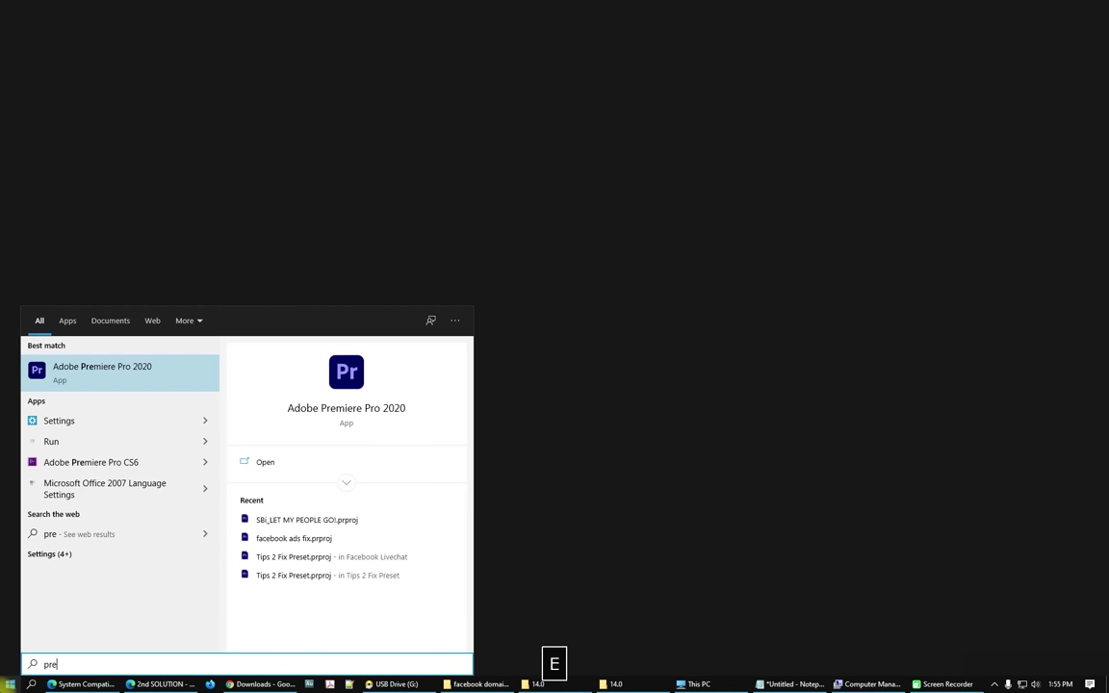
{"action": "key", "text": "Return"}
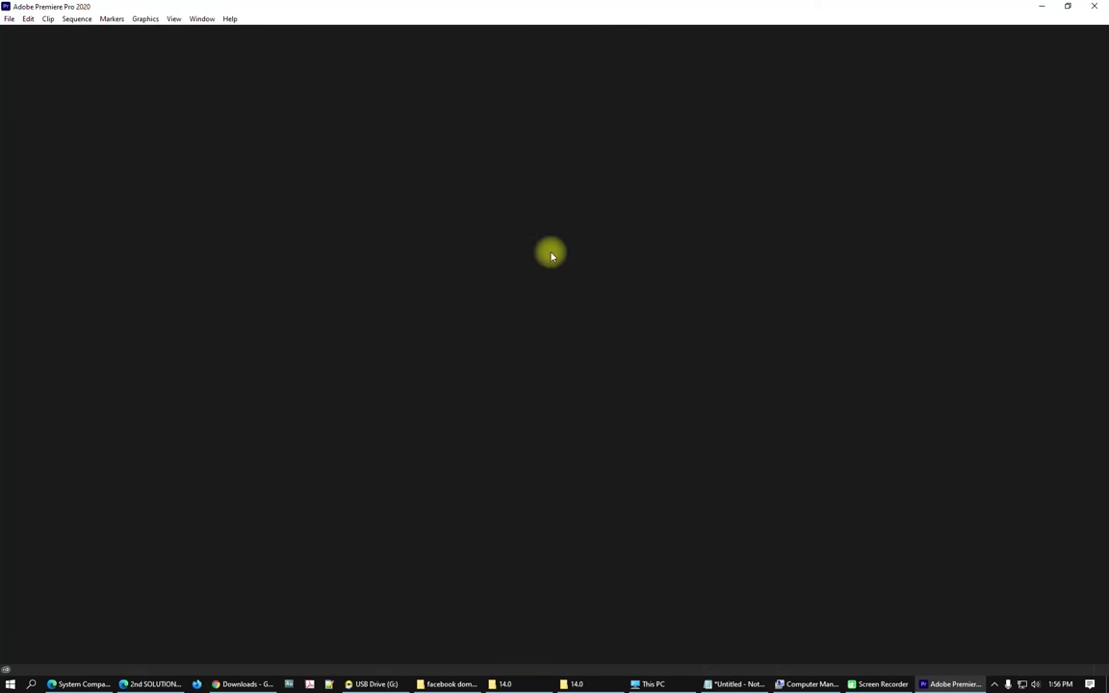
{"action": "left_click", "coordinate": [9, 19]}
{"action": "mouse_move", "coordinate": [234, 20]}
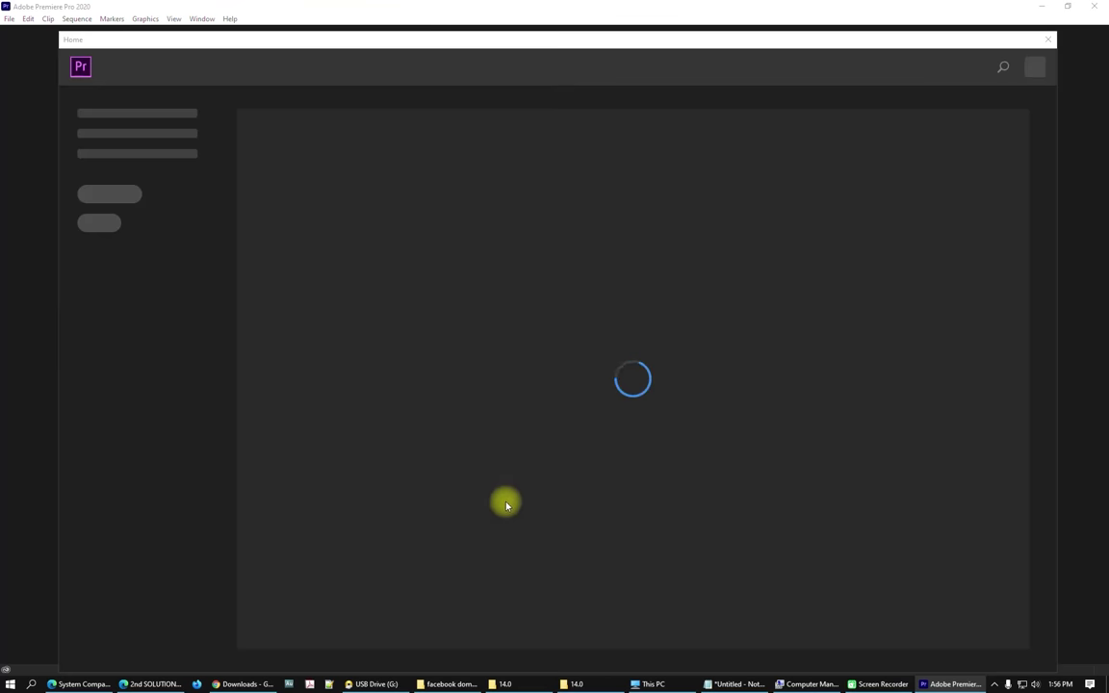